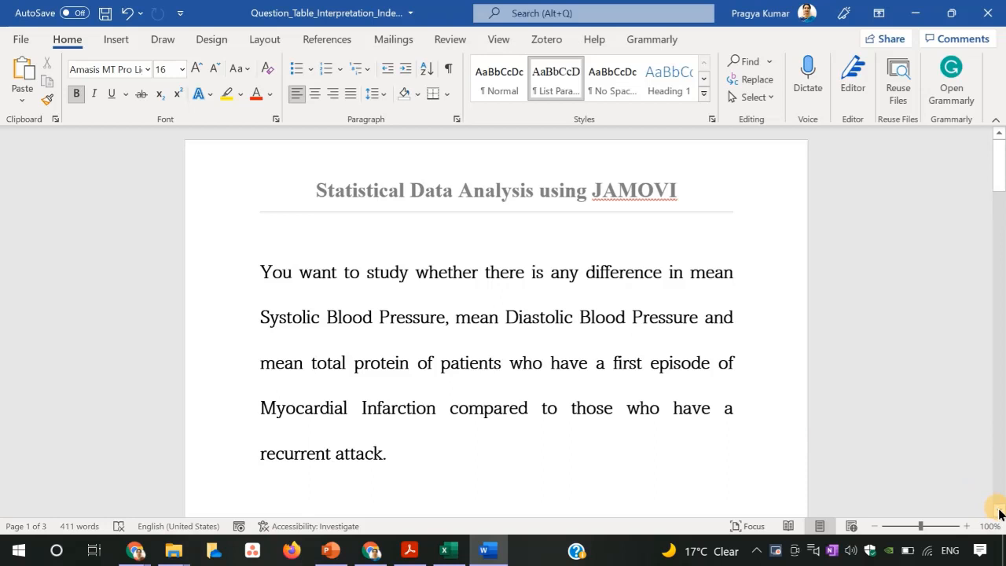
Review the research question and the coding of MI category, gender, race, BMI and socio economic status in the document
click(998, 511)
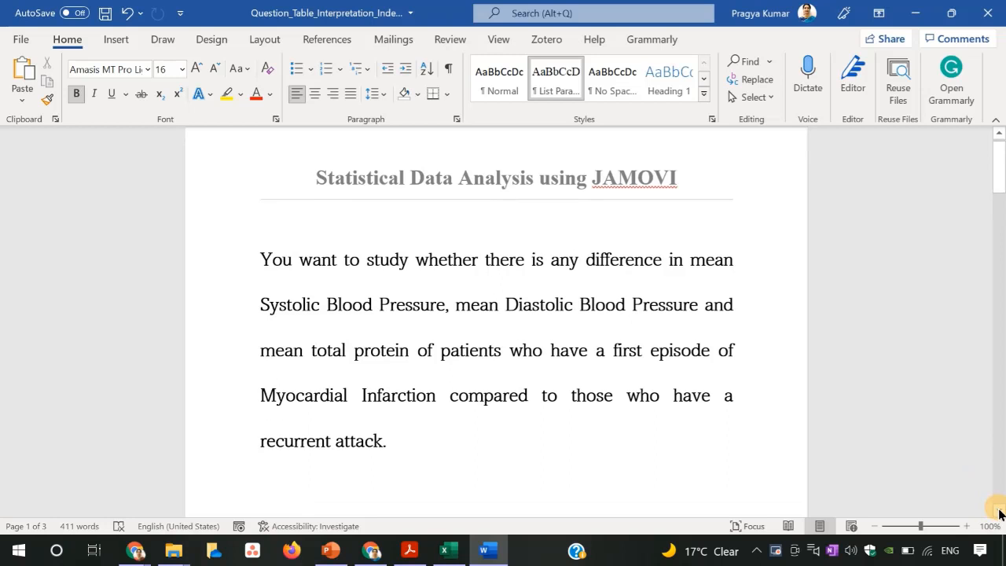
drag(997, 511, 998, 511)
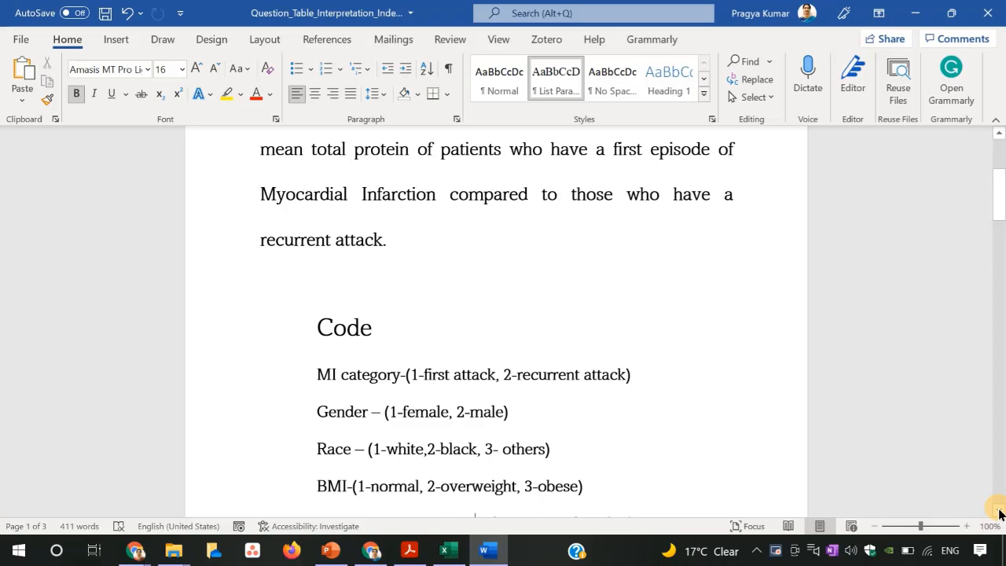
click(1000, 512)
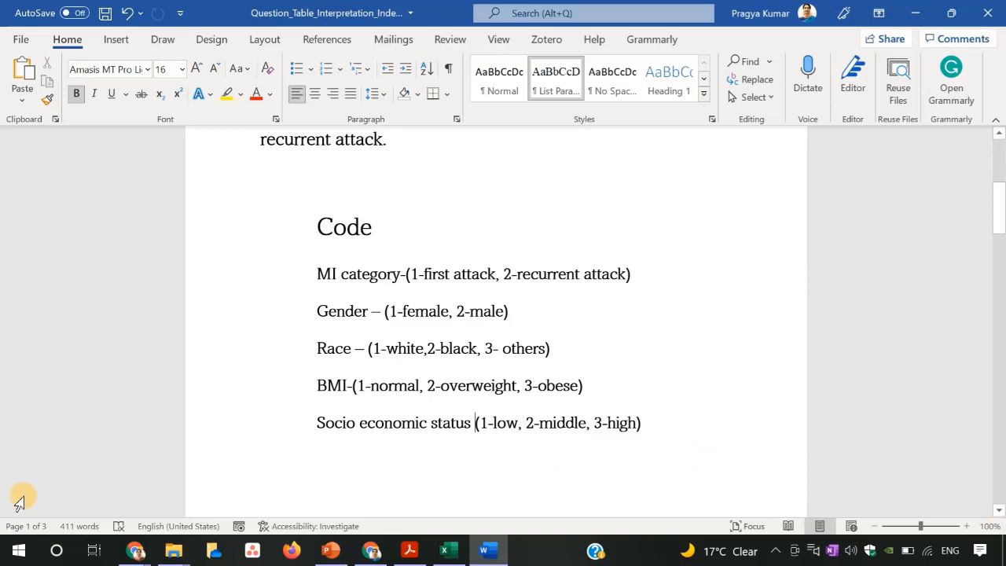
Search the computer for jamovi and launch jamovi 2
click(17, 551)
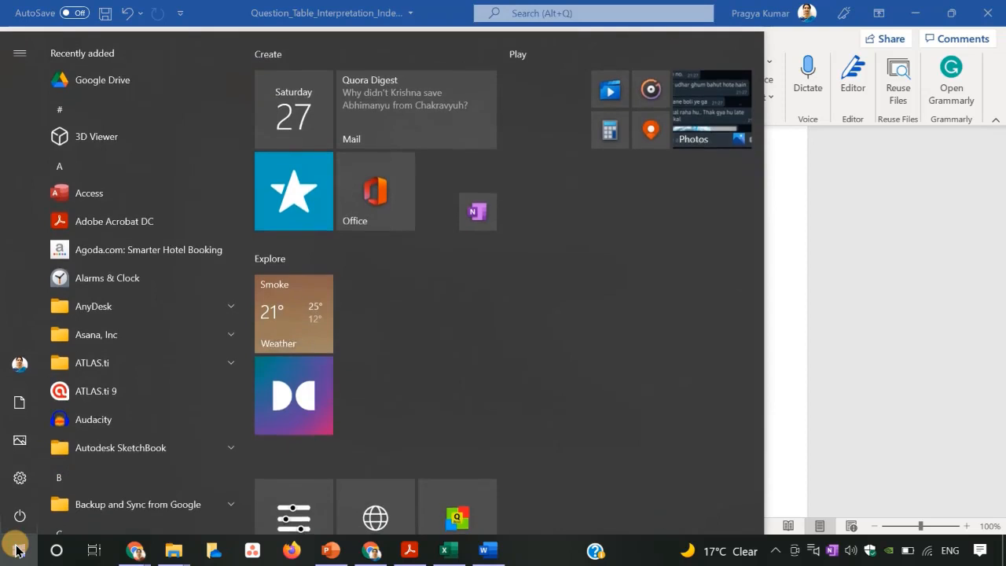
text(jamovi)
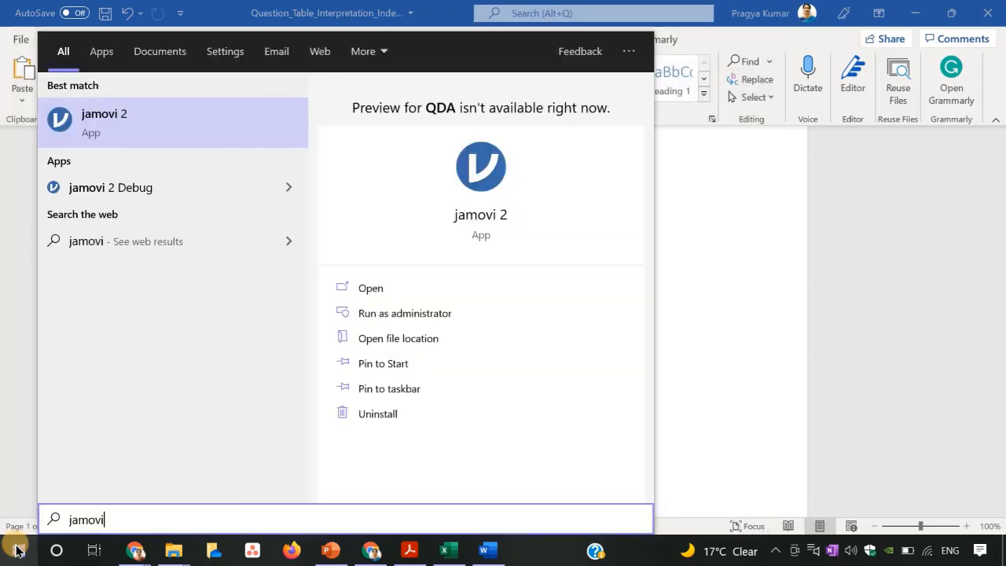
key(Return)
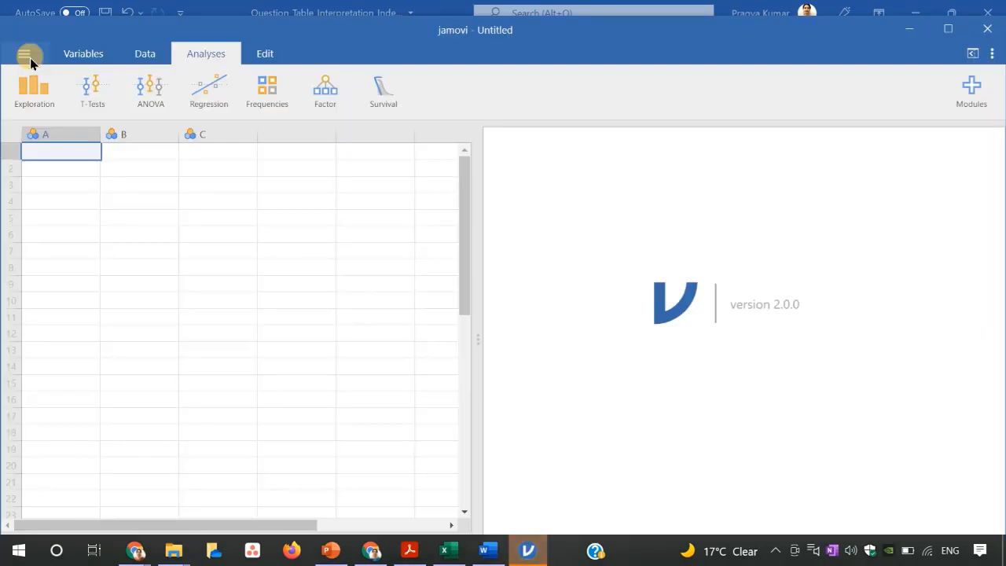
Open the Excel data file Independent Sample t-test_Demo from this PC
click(26, 55)
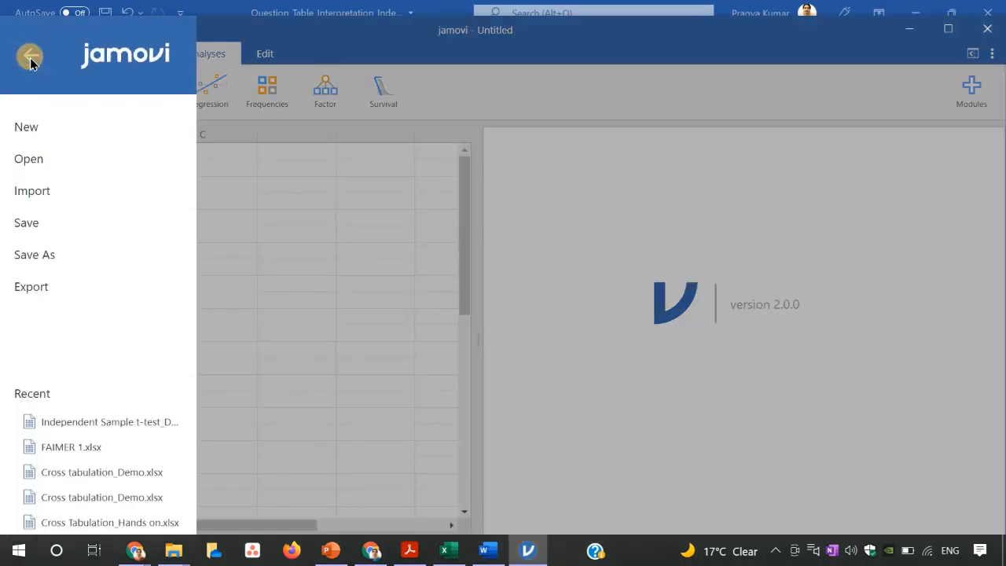
click(29, 163)
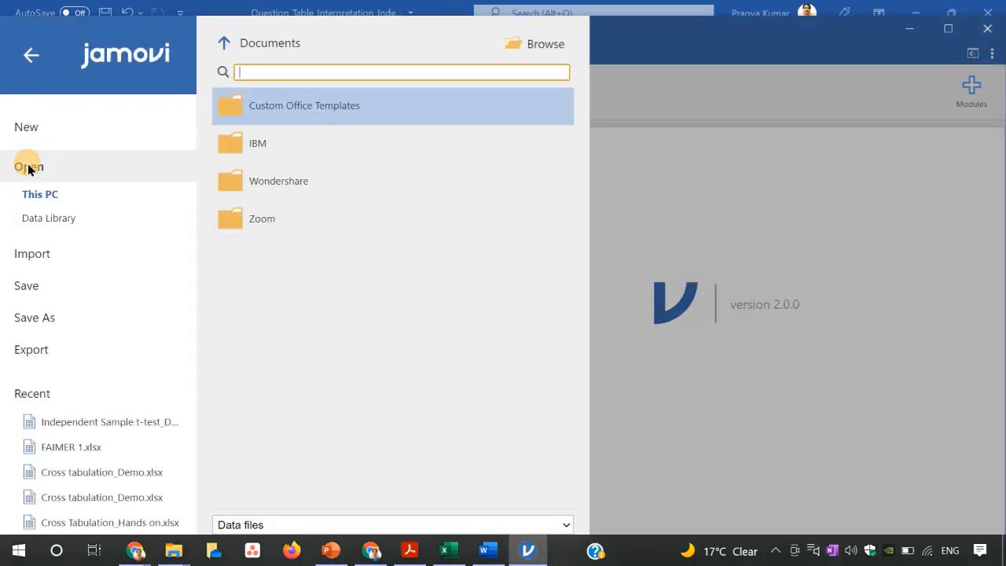
click(539, 44)
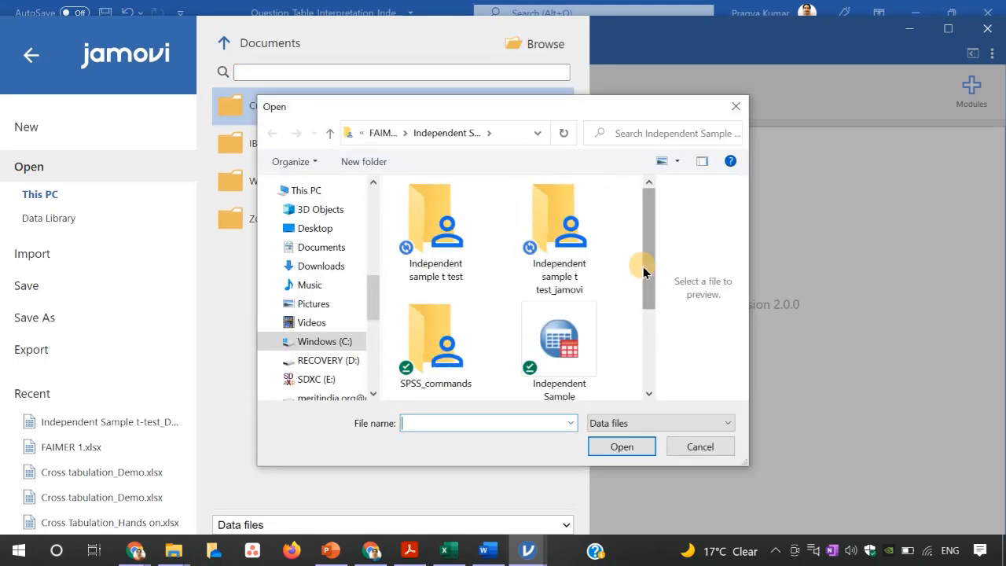
drag(649, 283, 648, 334)
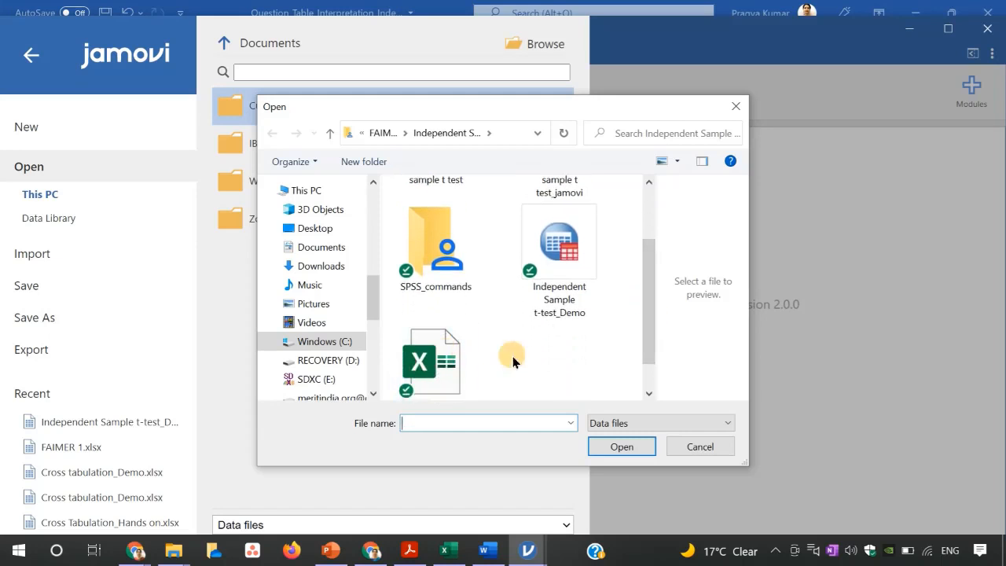
drag(646, 348, 647, 382)
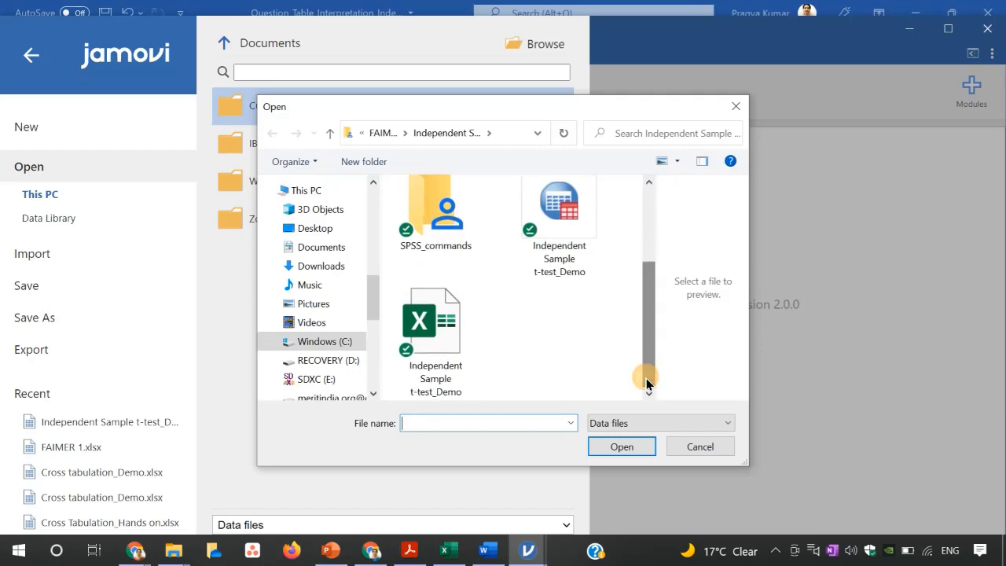
click(437, 327)
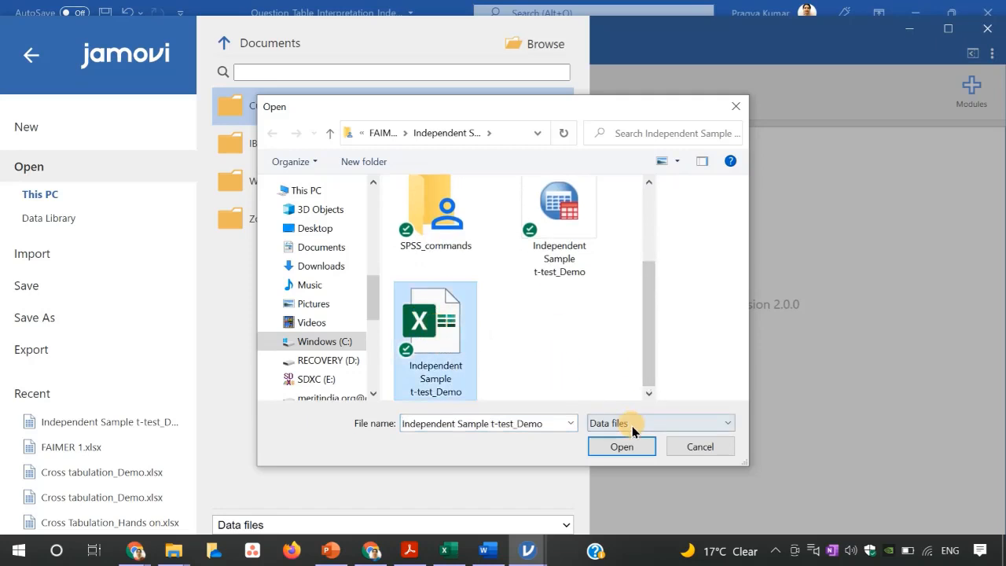
click(622, 446)
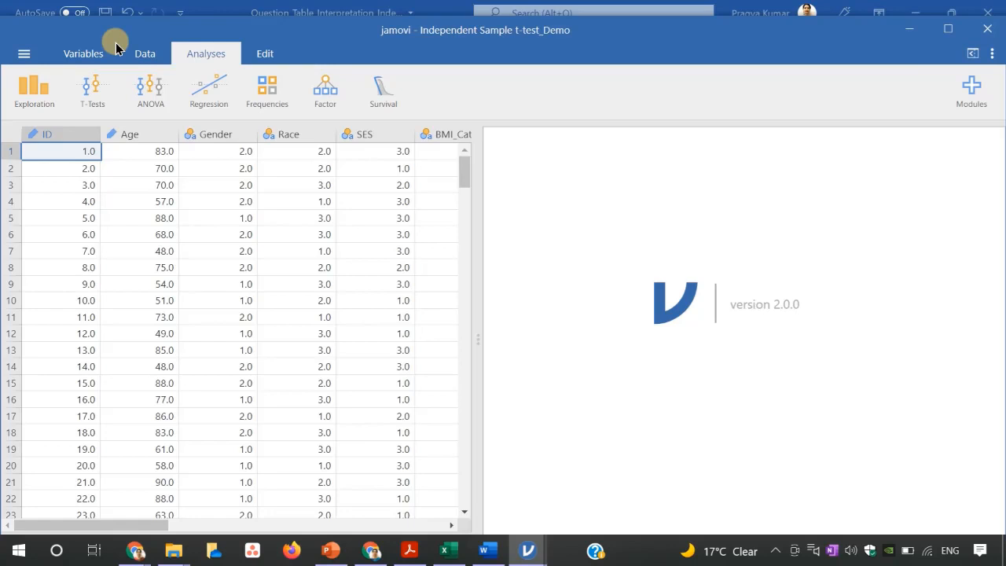
Open the variable editor for the ID variable and set its data type to Integer
click(93, 55)
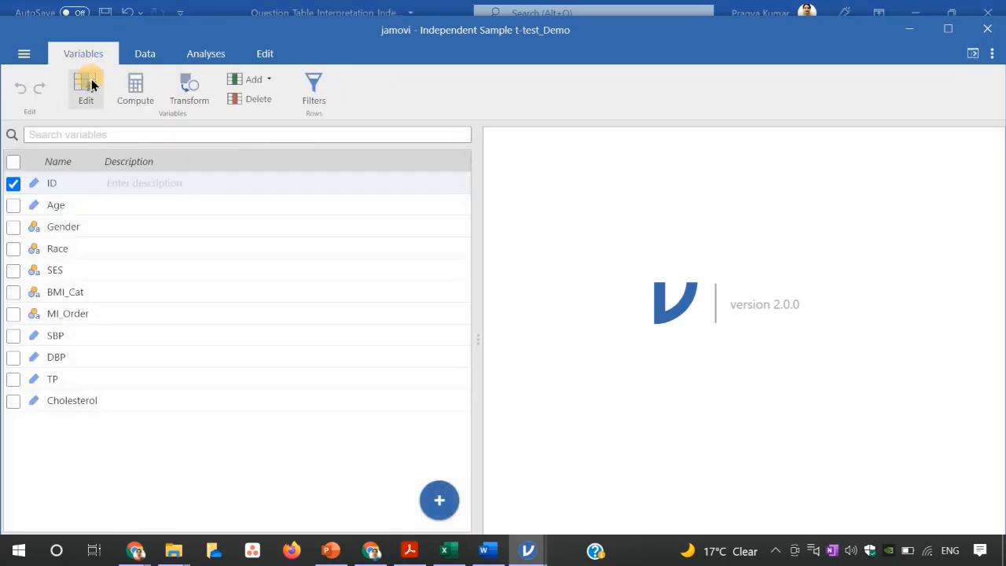
click(88, 85)
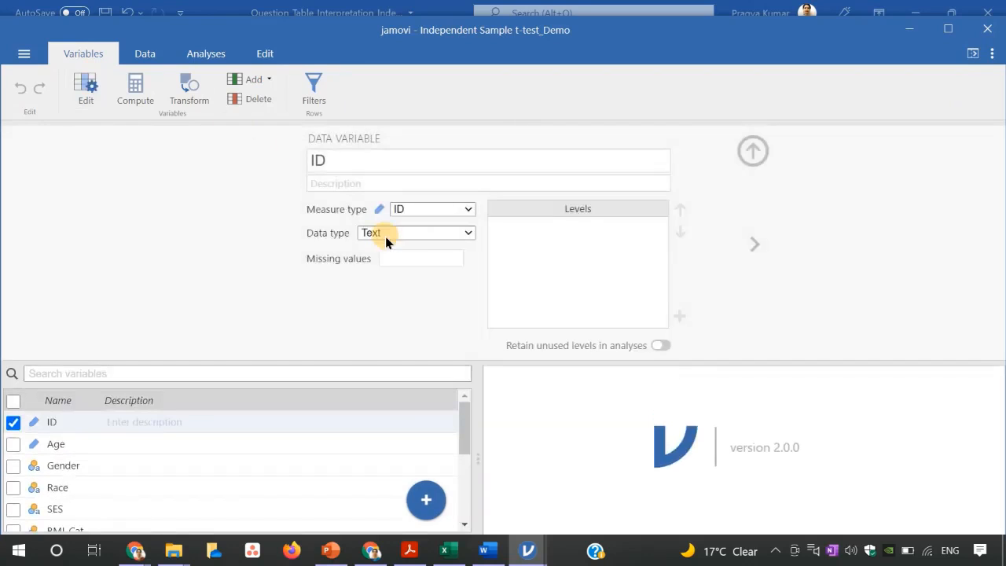
click(468, 233)
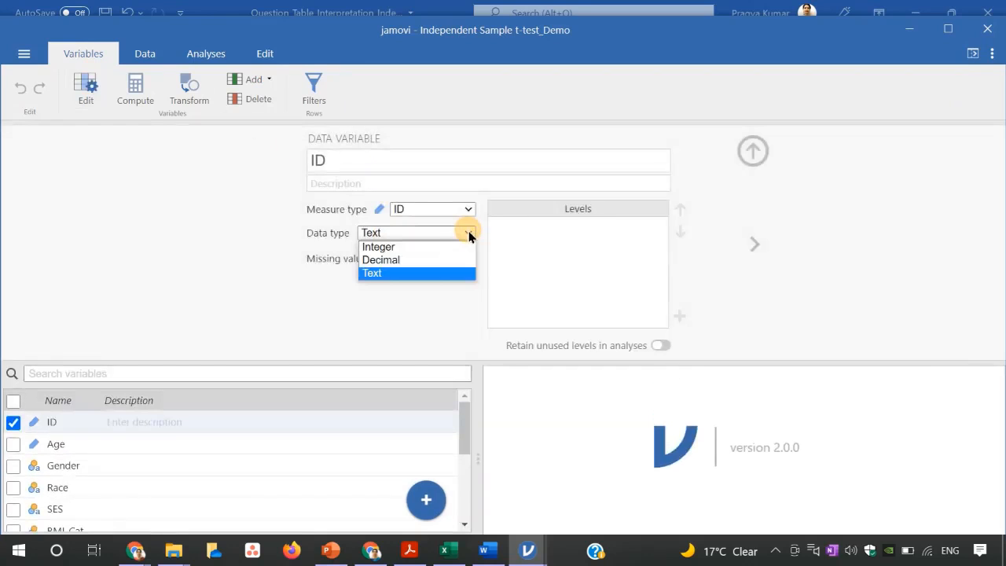
click(427, 249)
Set the Age variable's measure type to Continuous and its data type to Integer
click(753, 243)
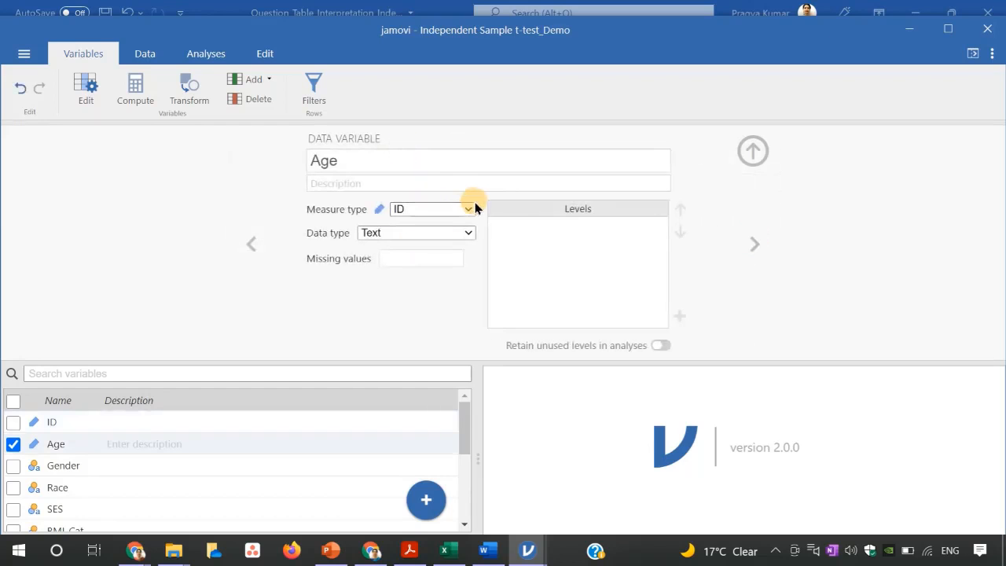
click(469, 209)
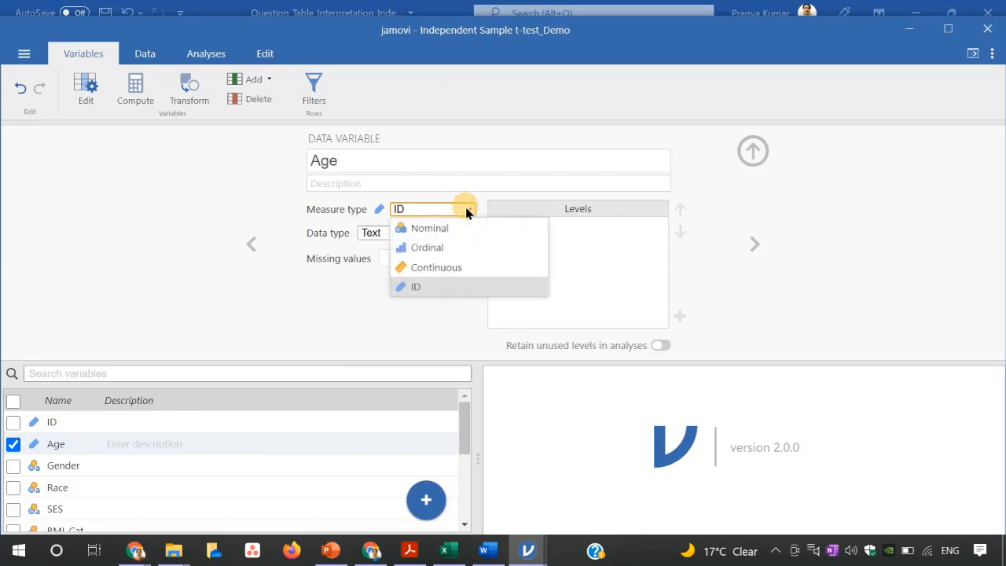
click(447, 267)
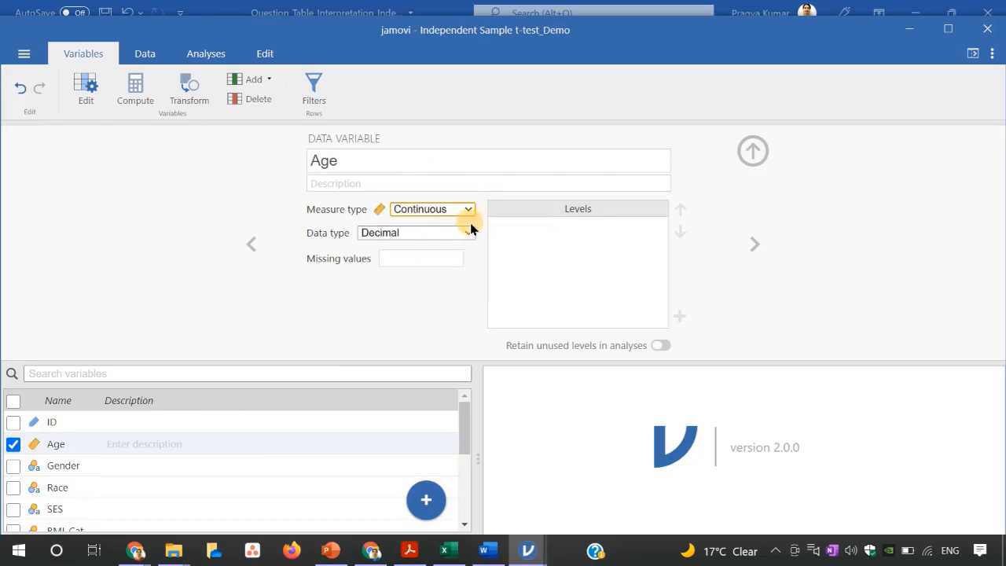
click(469, 231)
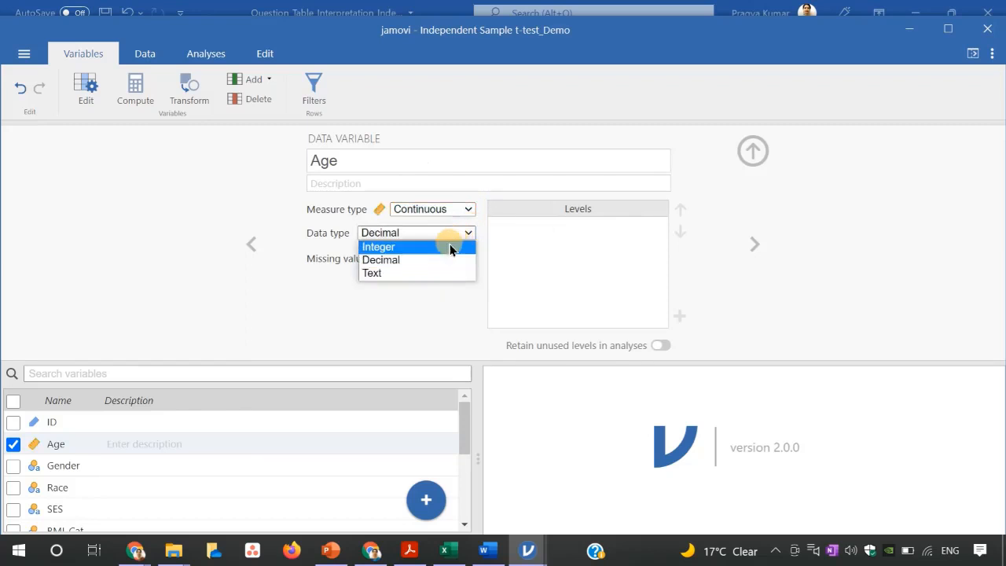
click(449, 247)
Set the Gender variable's data type to Integer and label level 1 as female and level 2 as male
click(753, 242)
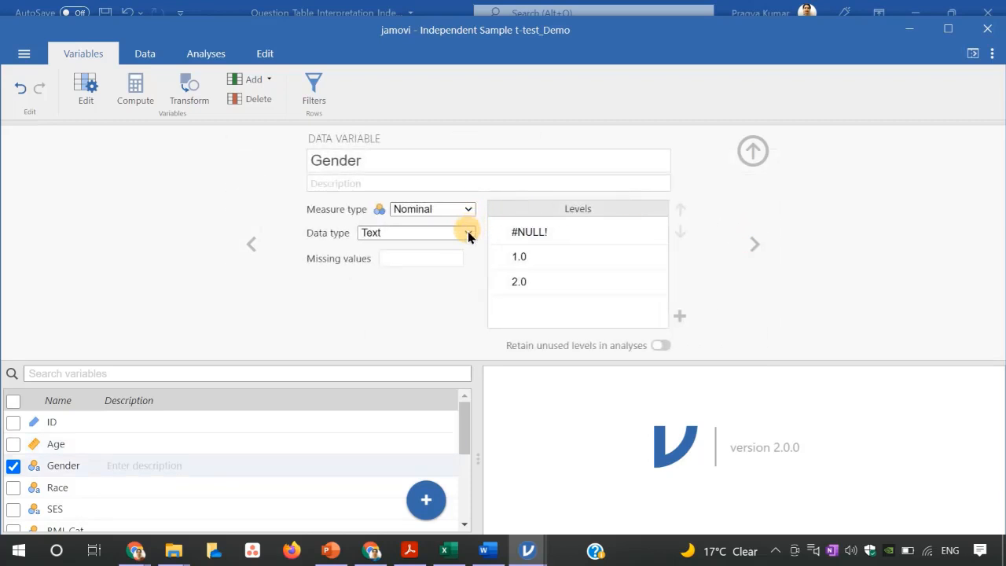
click(468, 232)
click(445, 248)
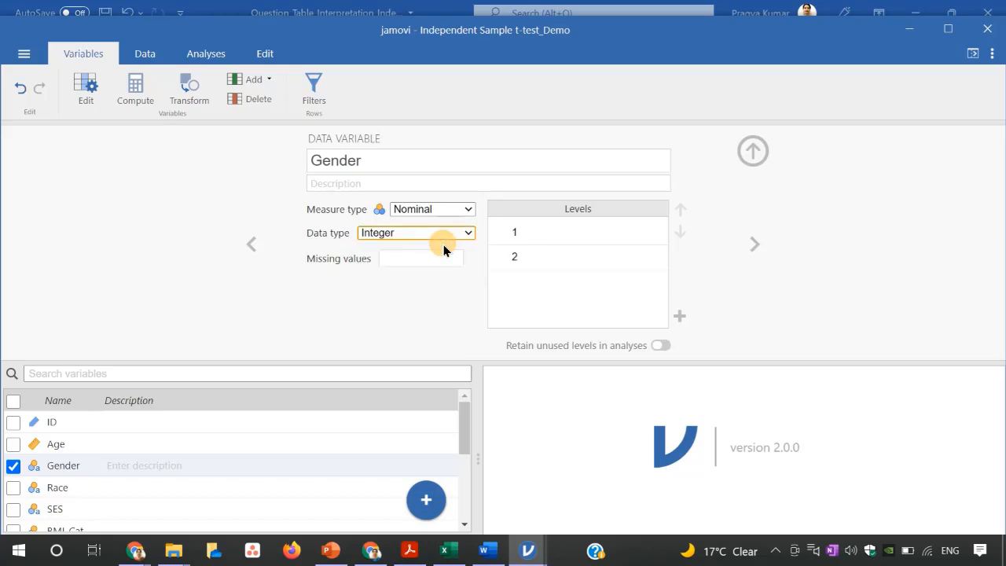
click(550, 232)
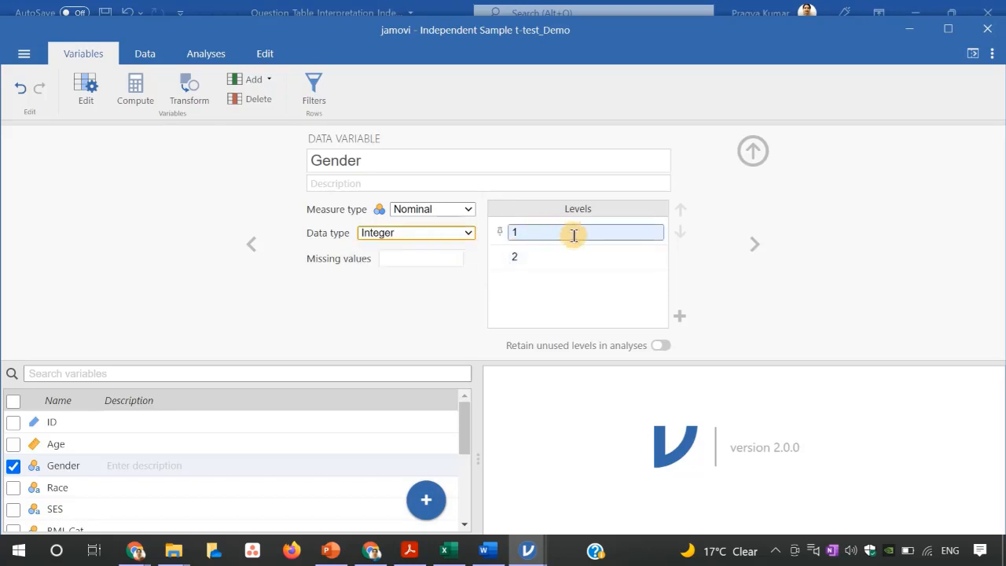
text(female)
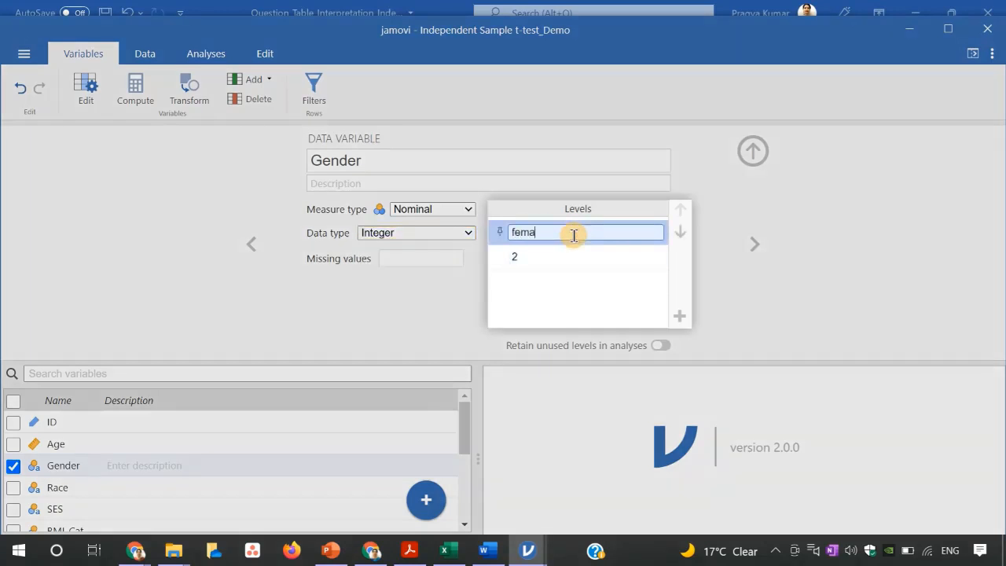
click(561, 258)
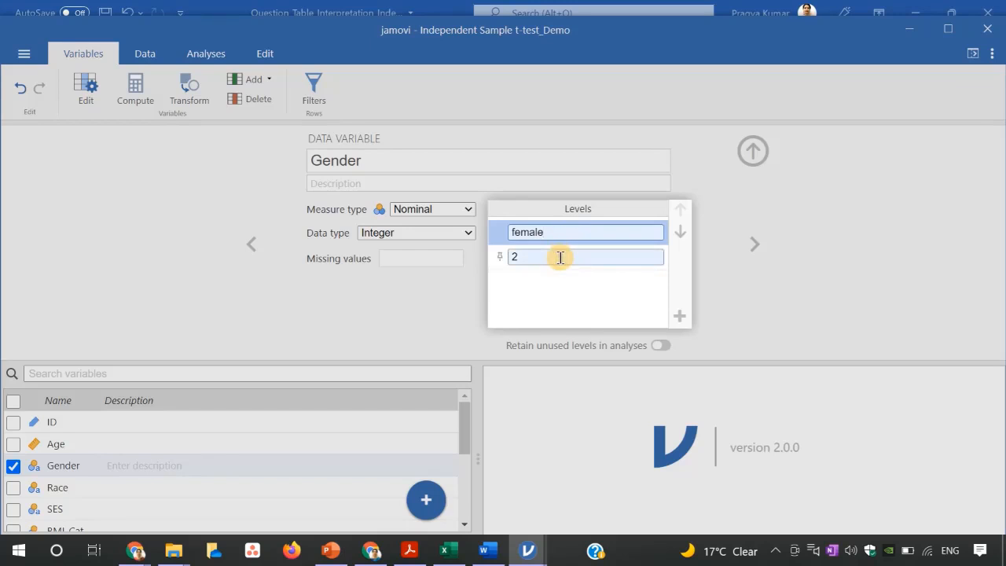
text(male)
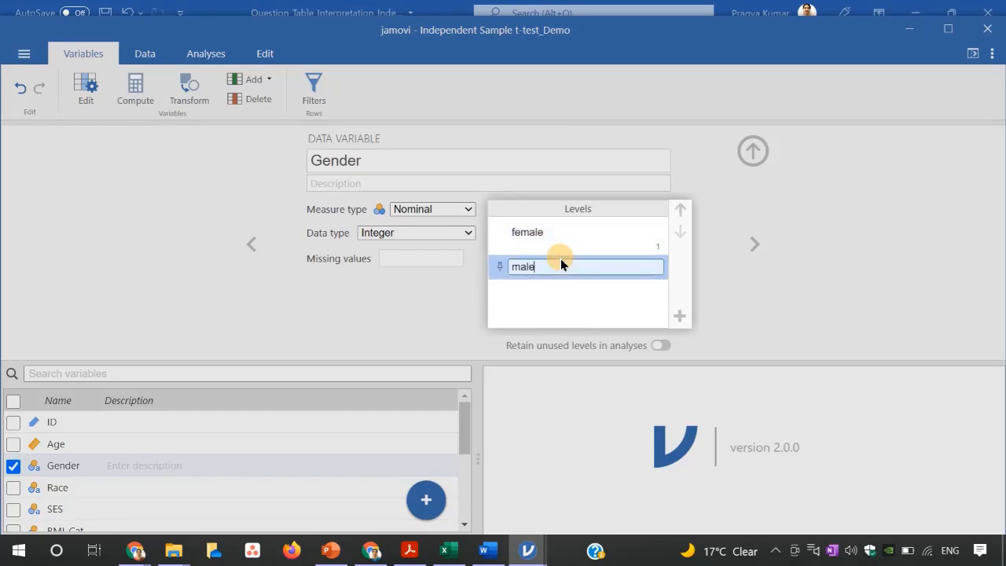
click(748, 239)
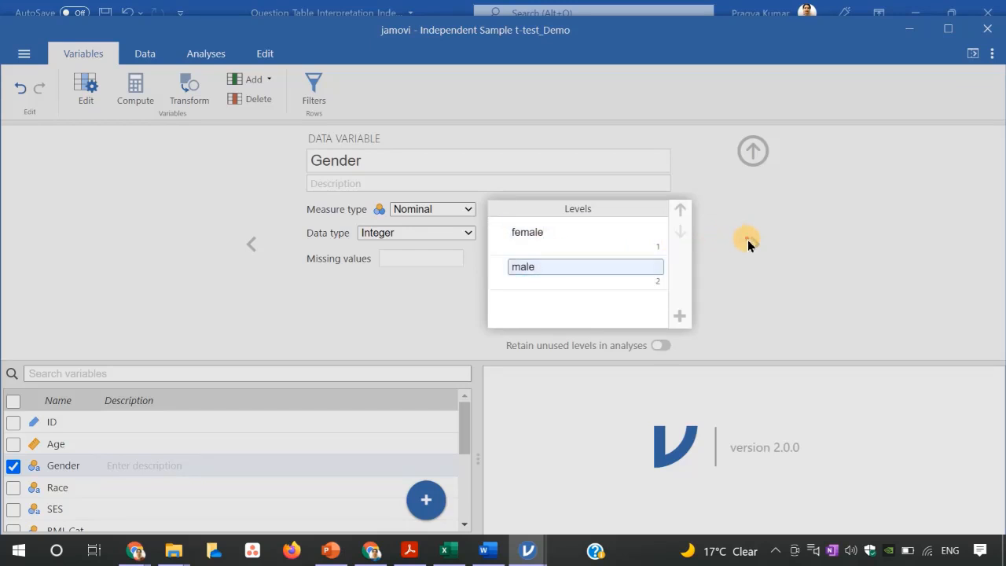
Set the data type of both the Race and SES variables to Integer
click(749, 243)
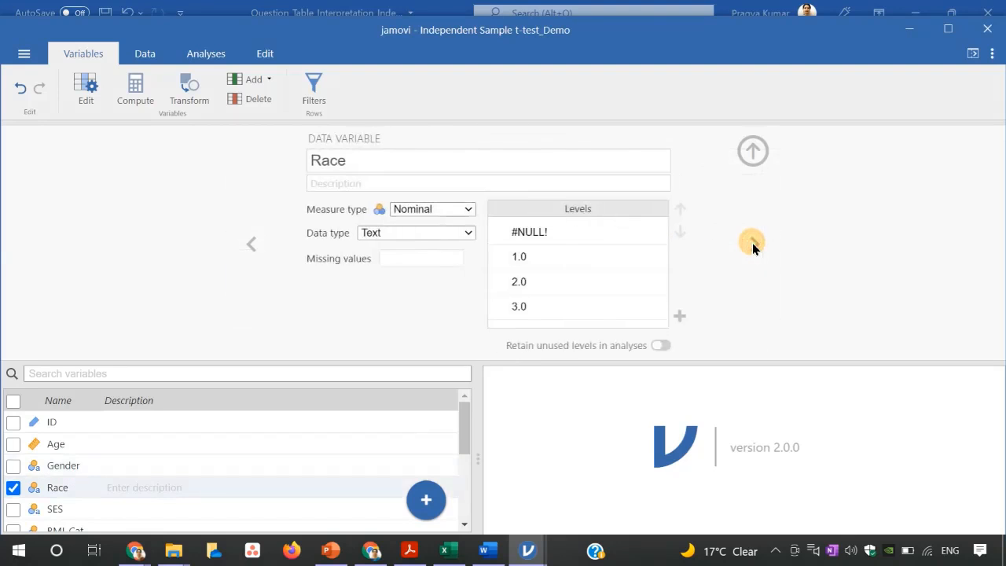
click(468, 232)
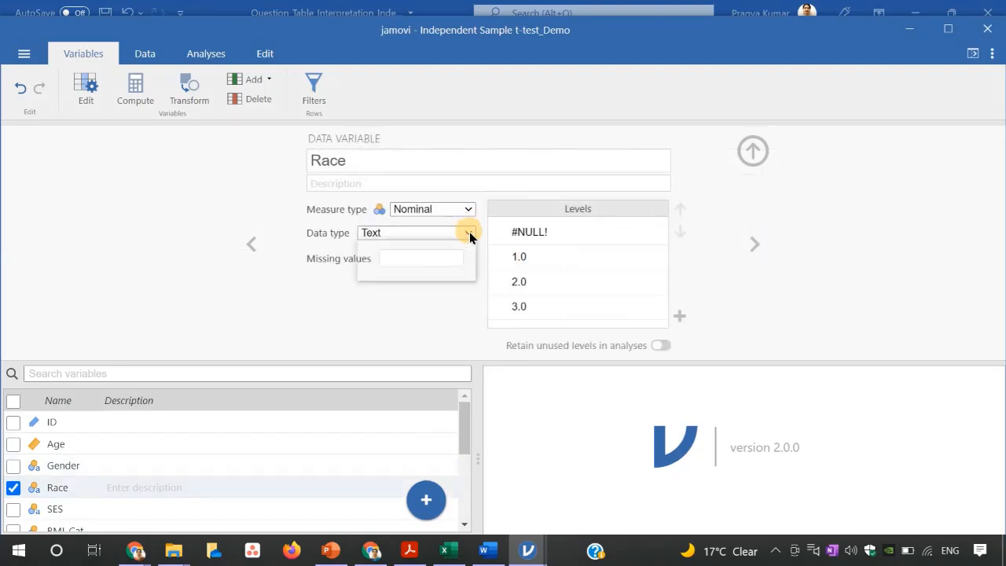
click(427, 248)
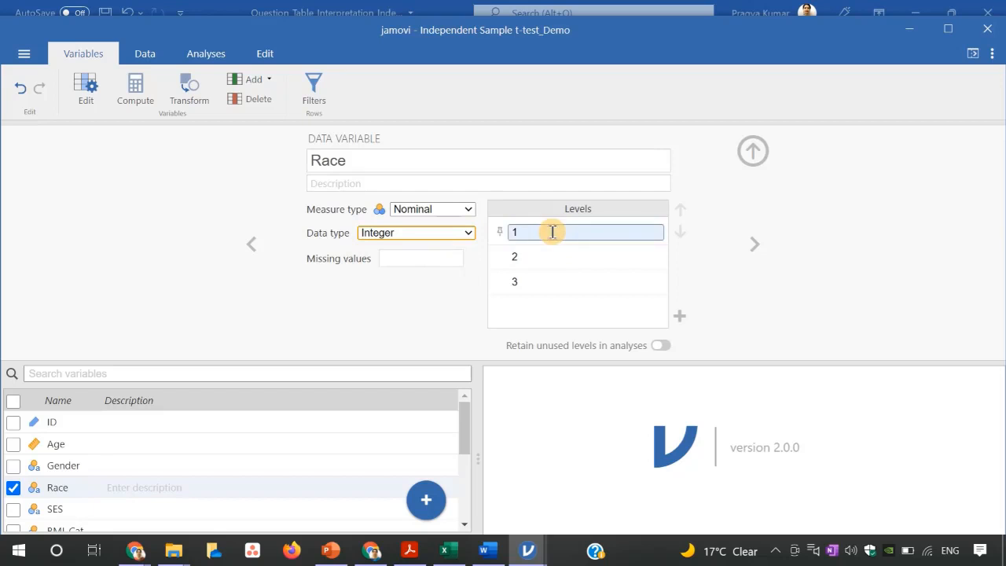
click(754, 244)
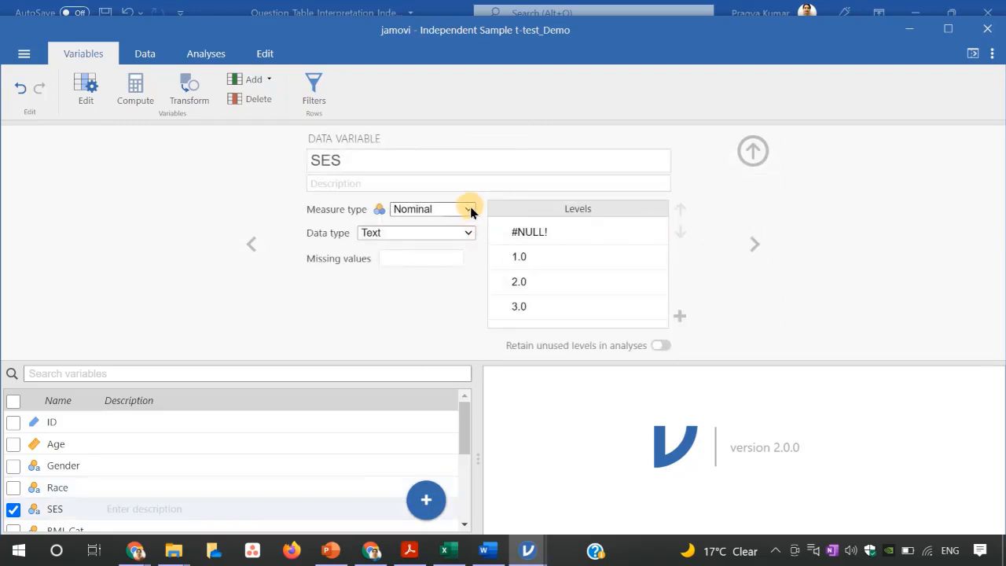
click(468, 232)
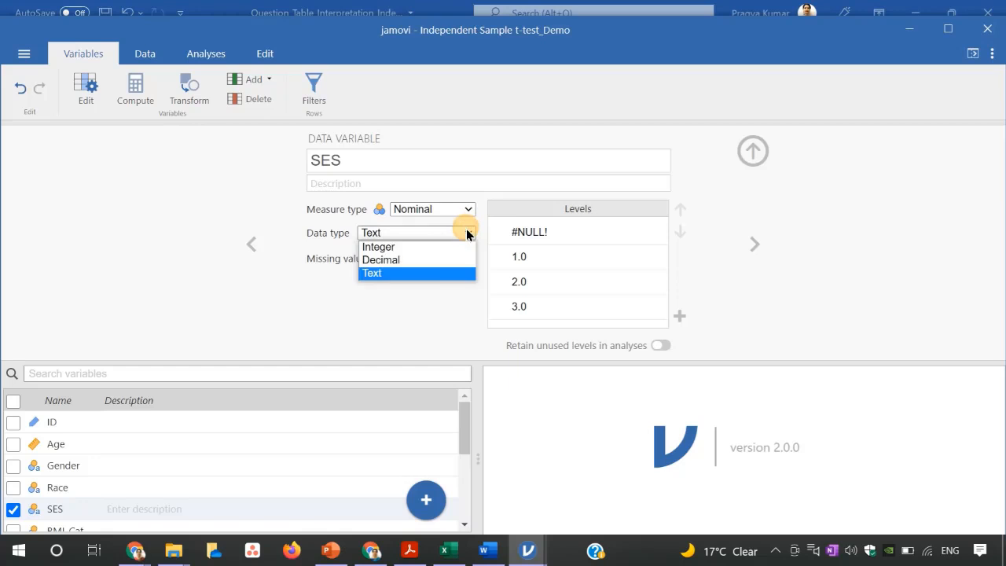
click(428, 250)
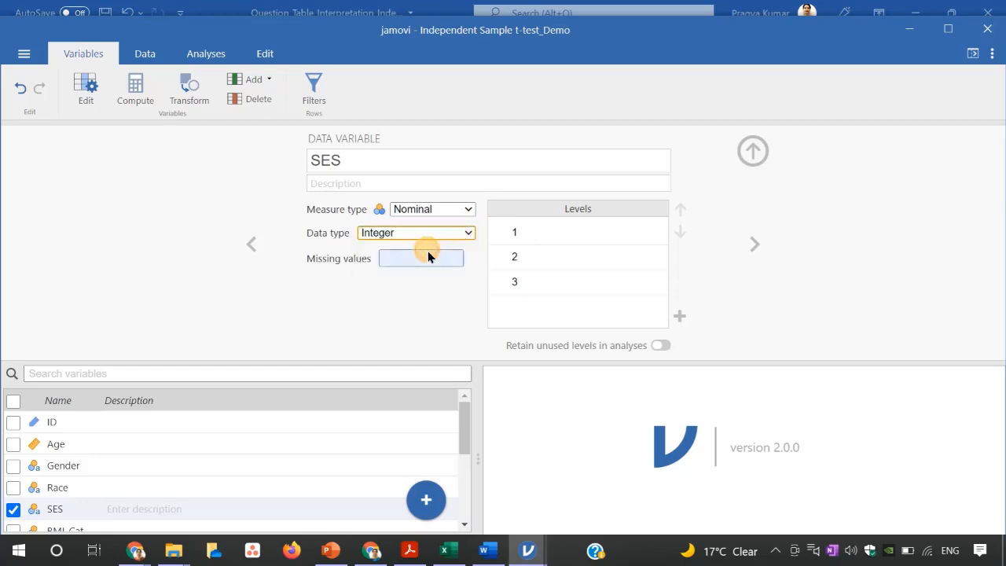
Set the BMI_Cat variable's data type to Integer
click(756, 243)
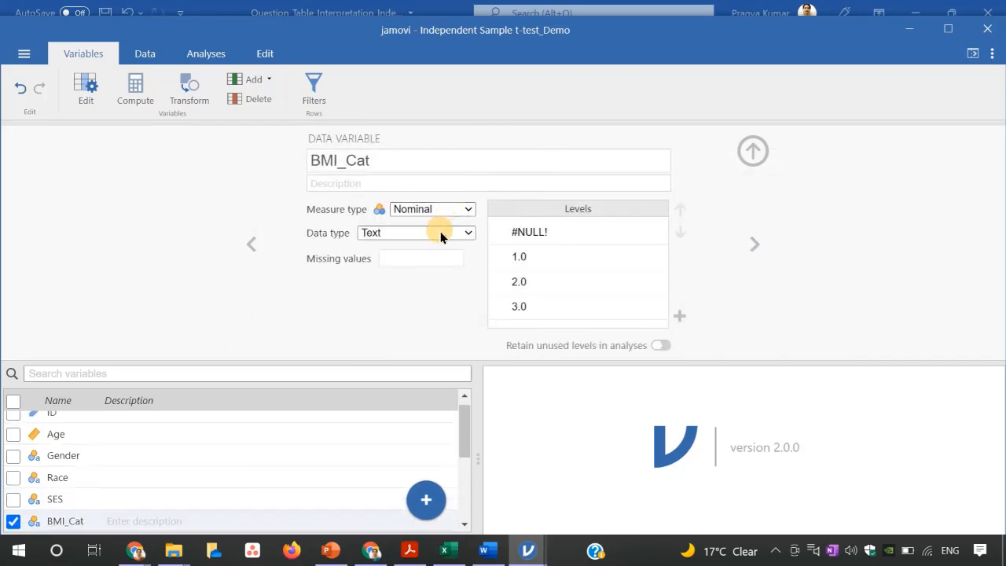
click(466, 231)
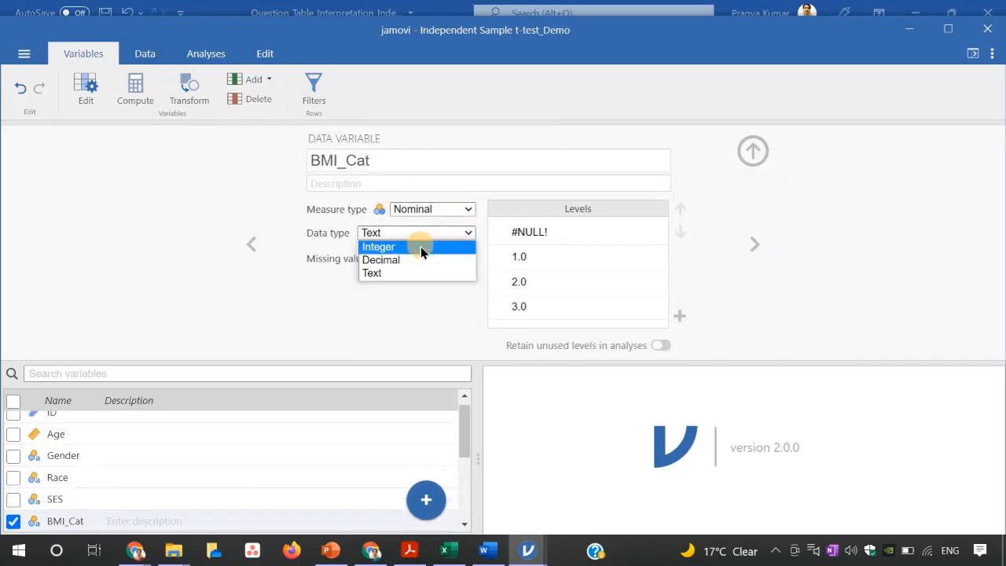
click(416, 249)
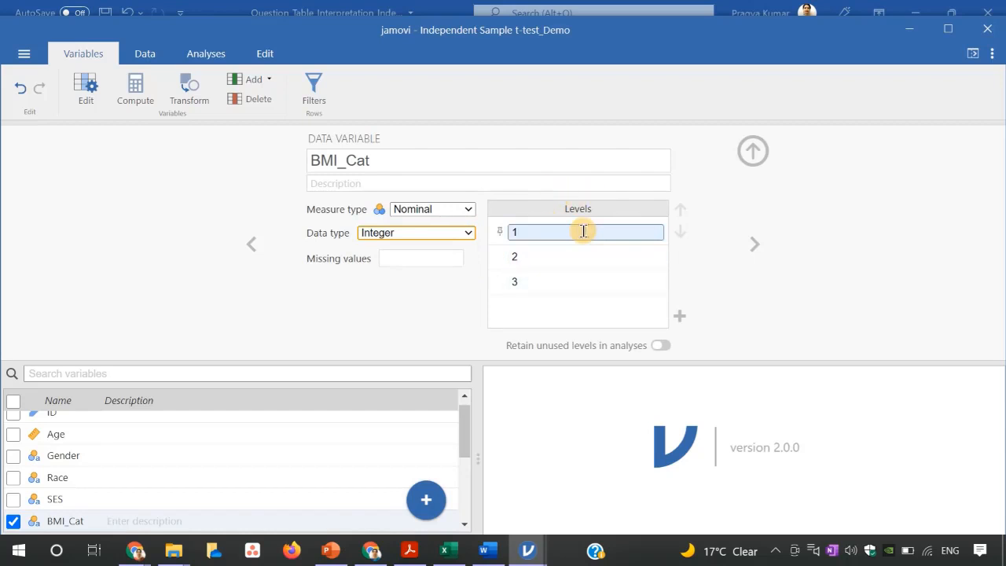
Set the MI_Order variable's data type to Integer and label level 1 as first attack and level 2 as recurrent attack
click(753, 244)
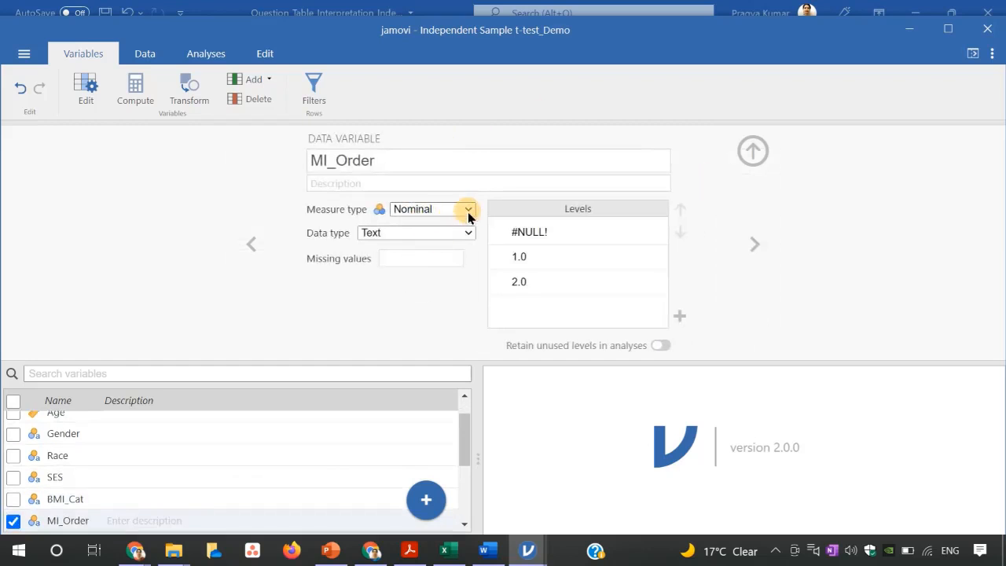
click(466, 231)
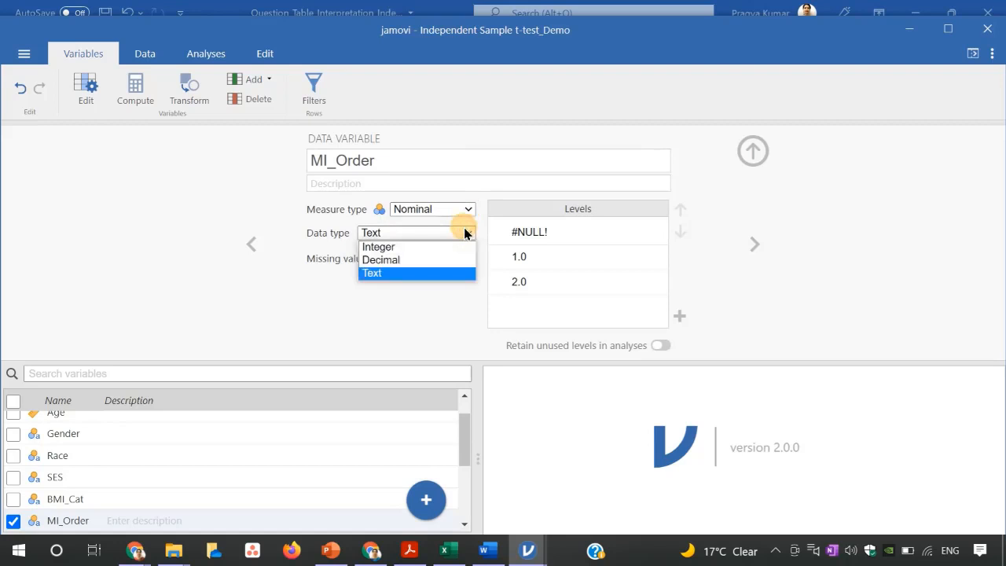
click(426, 257)
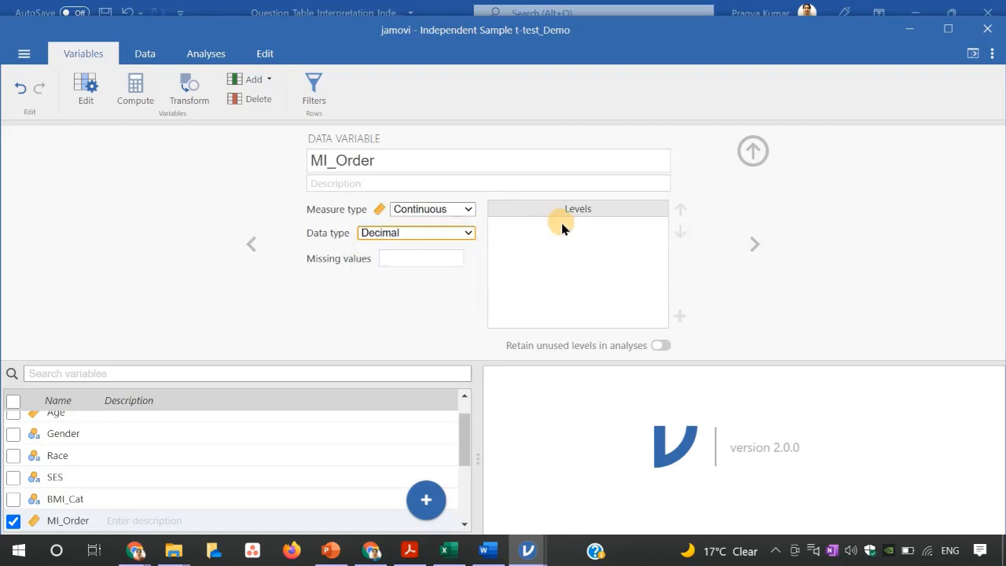
click(530, 231)
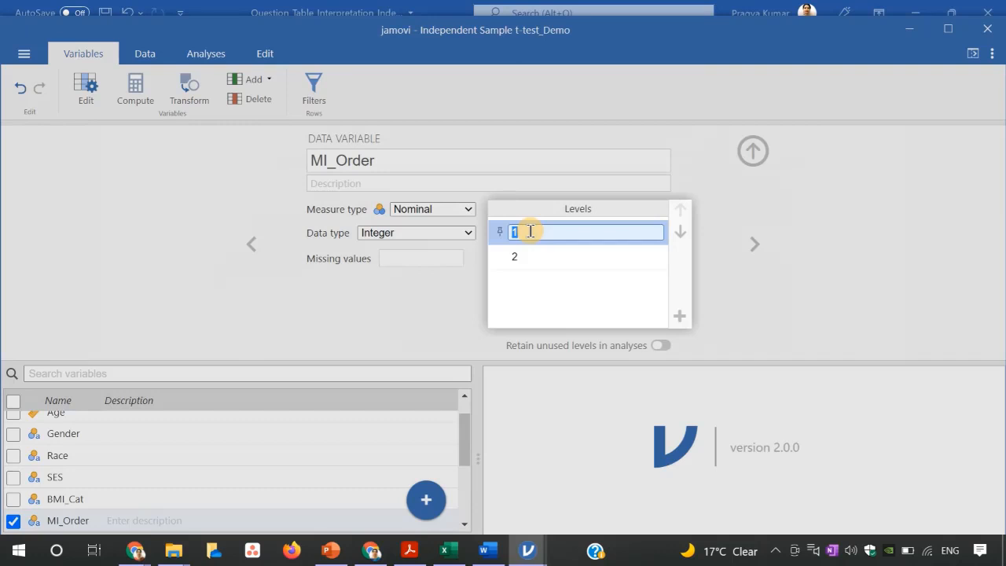
text(first attack)
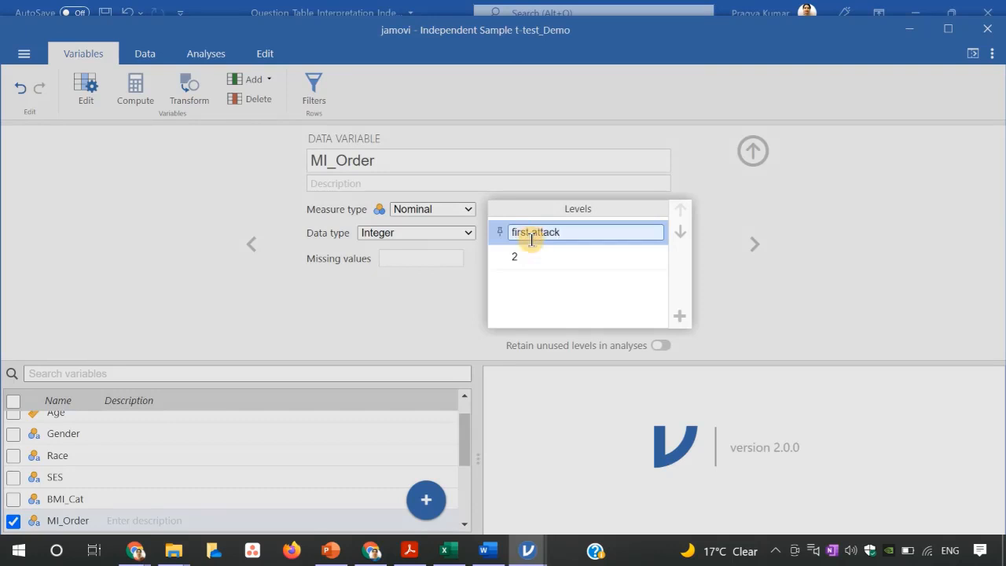
click(534, 257)
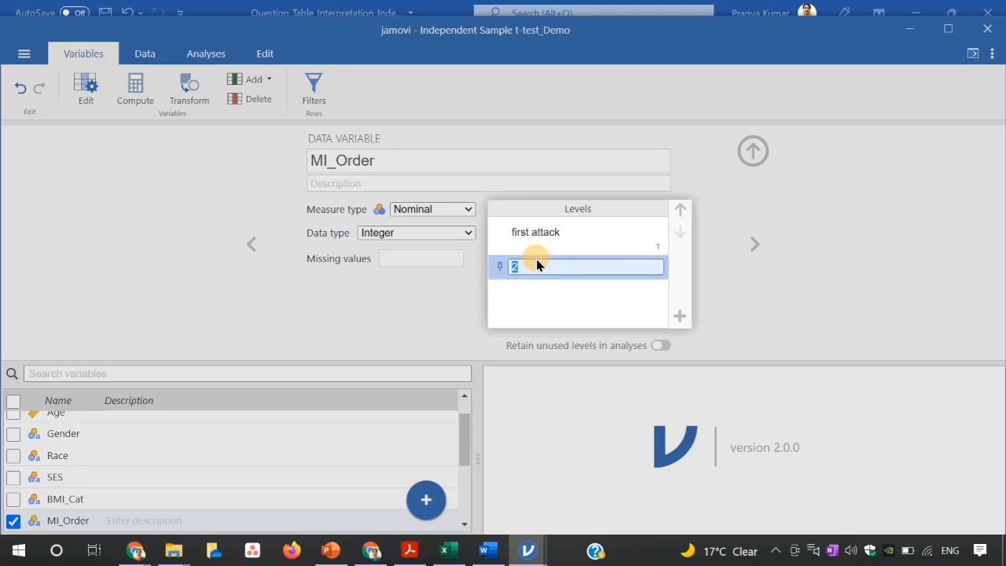
text(recurrent atta)
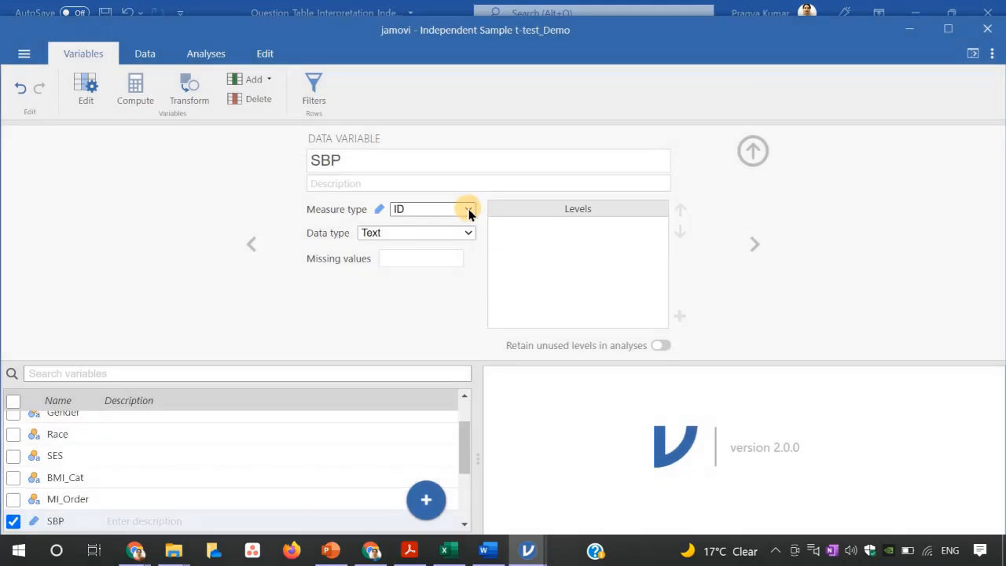
Set the SBP variable's measure type to Continuous and its data type to Integer
click(466, 208)
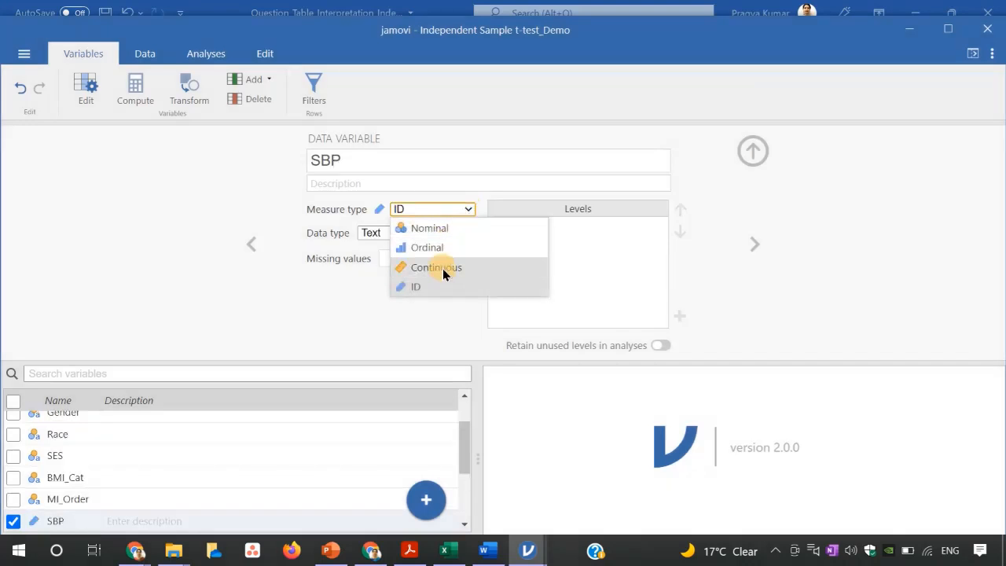
click(442, 268)
click(470, 233)
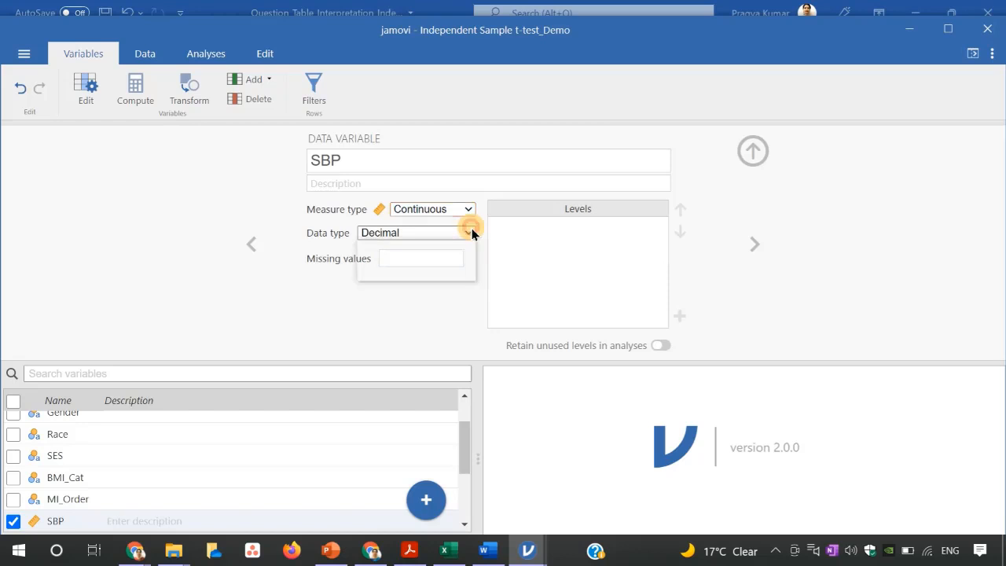
click(442, 248)
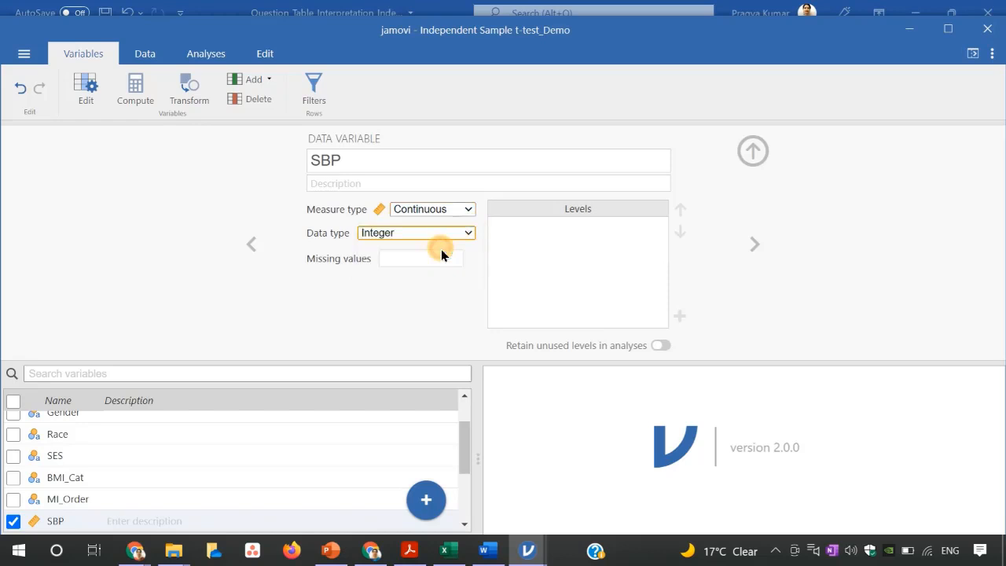
Set the DBP variable's measure type to Continuous
click(754, 243)
click(468, 210)
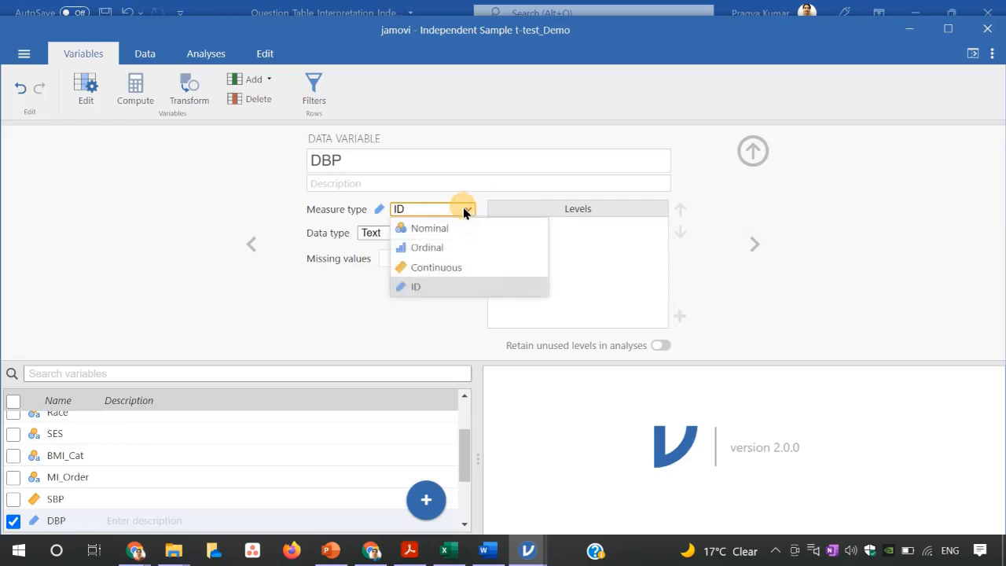
click(442, 264)
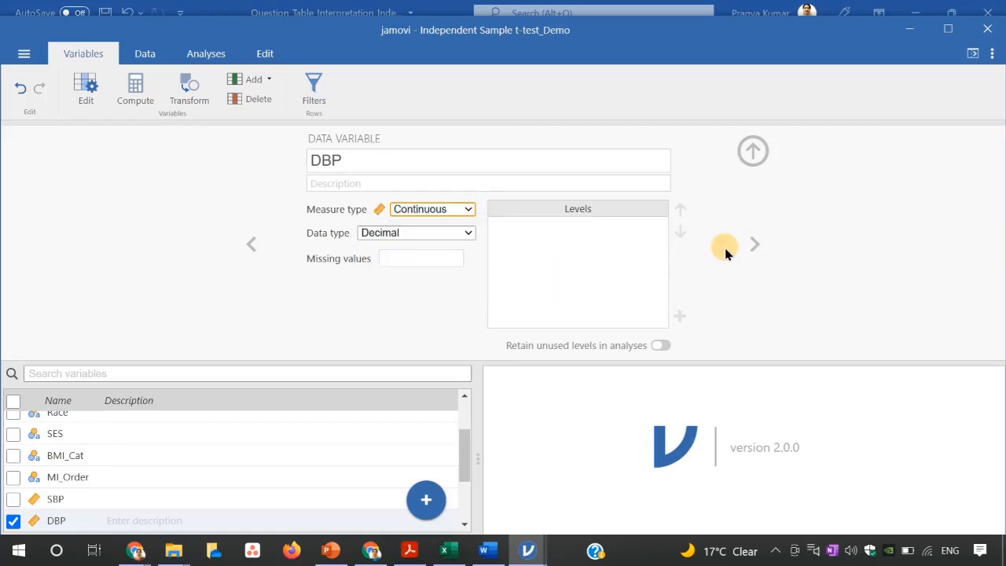
Return to the SBP variable and change its data type to Decimal
click(252, 243)
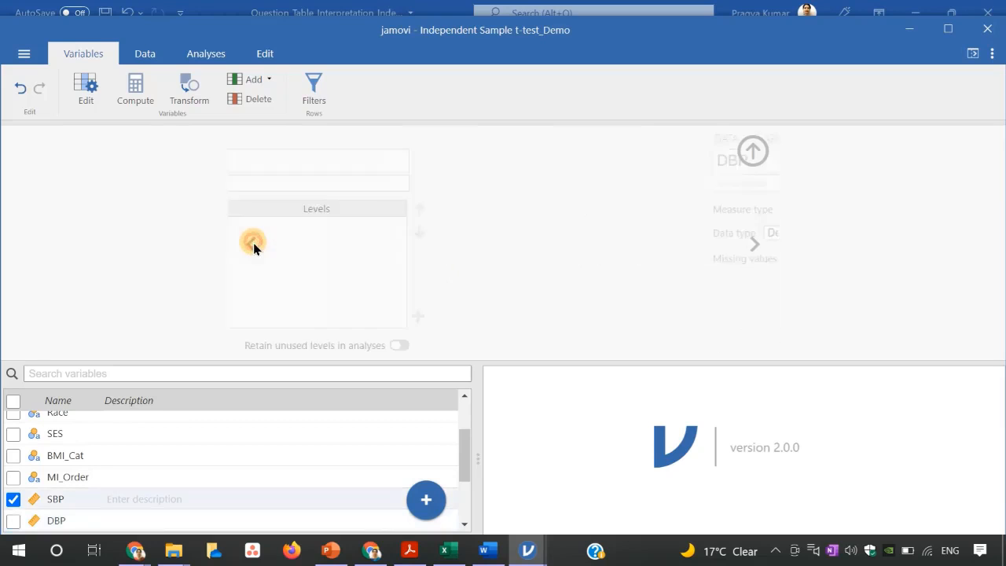
click(468, 232)
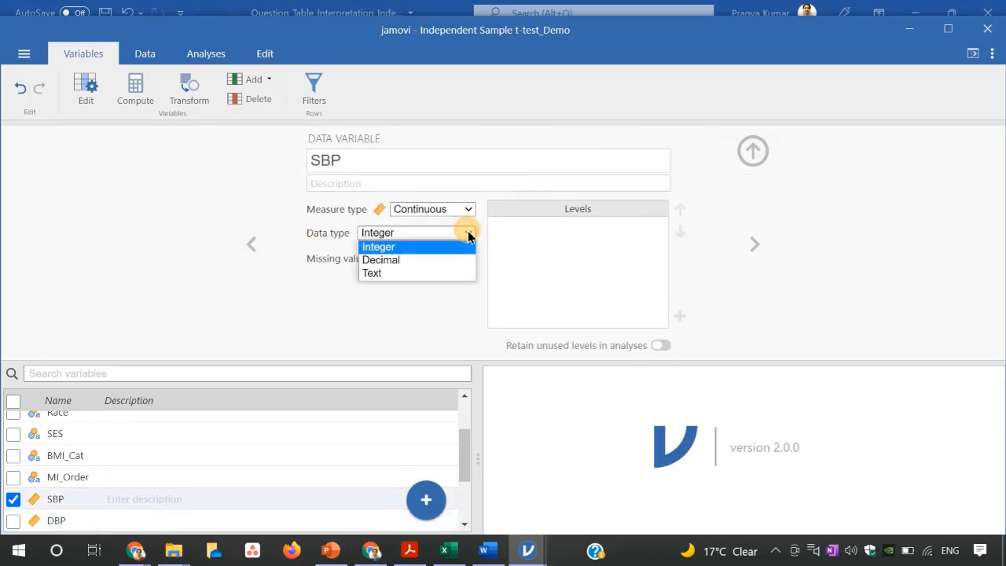
click(440, 260)
Set the measure type of both the TP and Cholesterol variables to Continuous
click(751, 247)
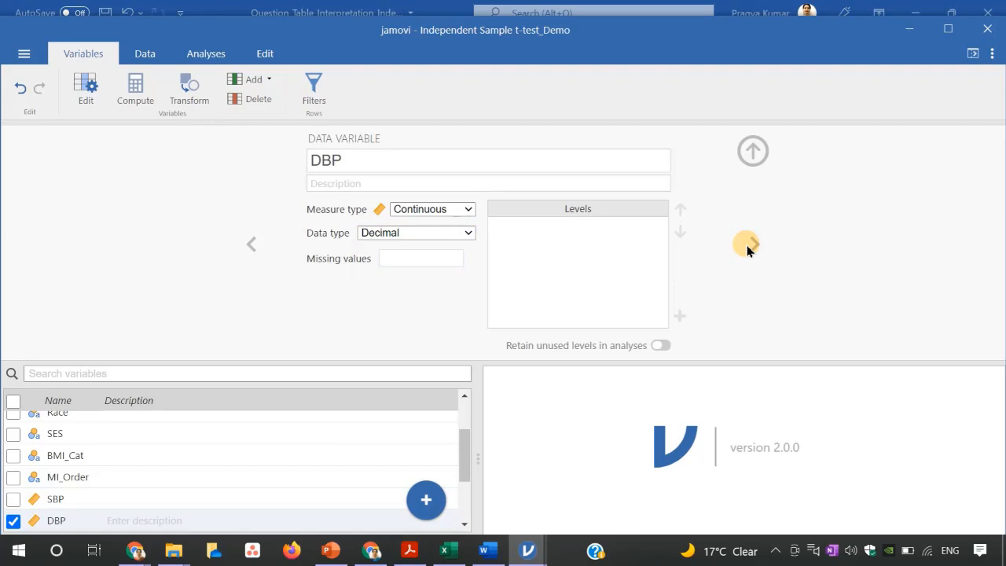
click(751, 247)
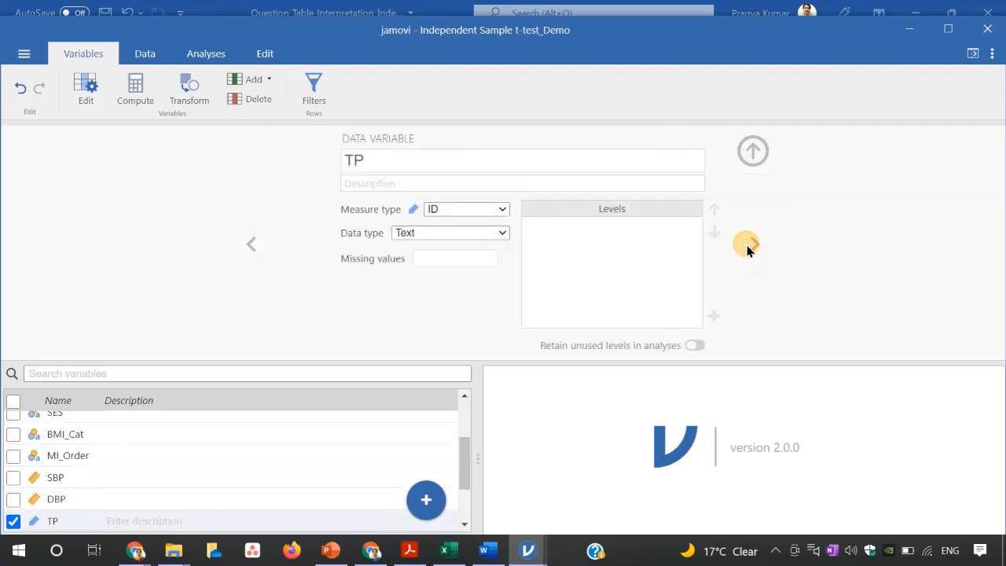
click(467, 209)
click(437, 265)
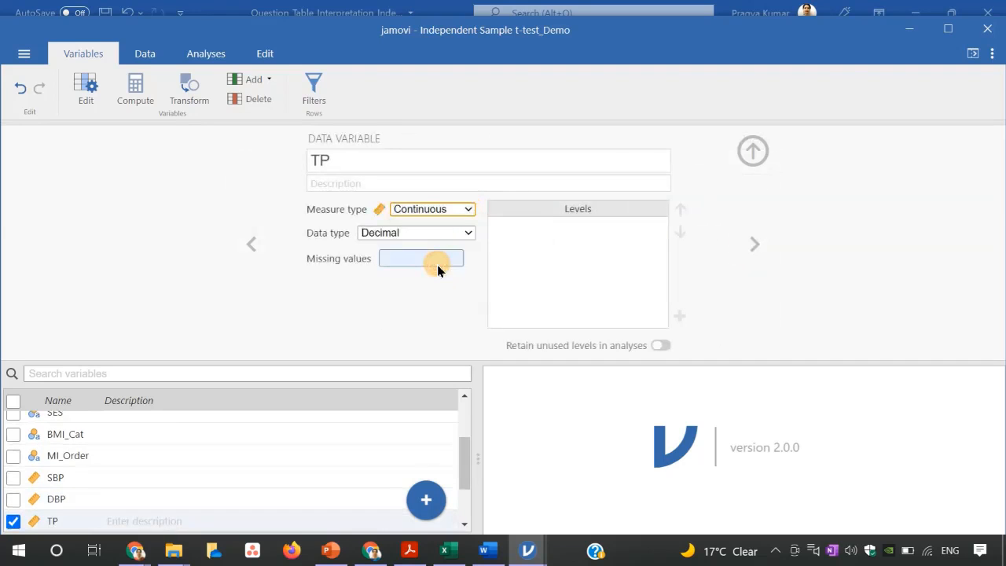
click(753, 243)
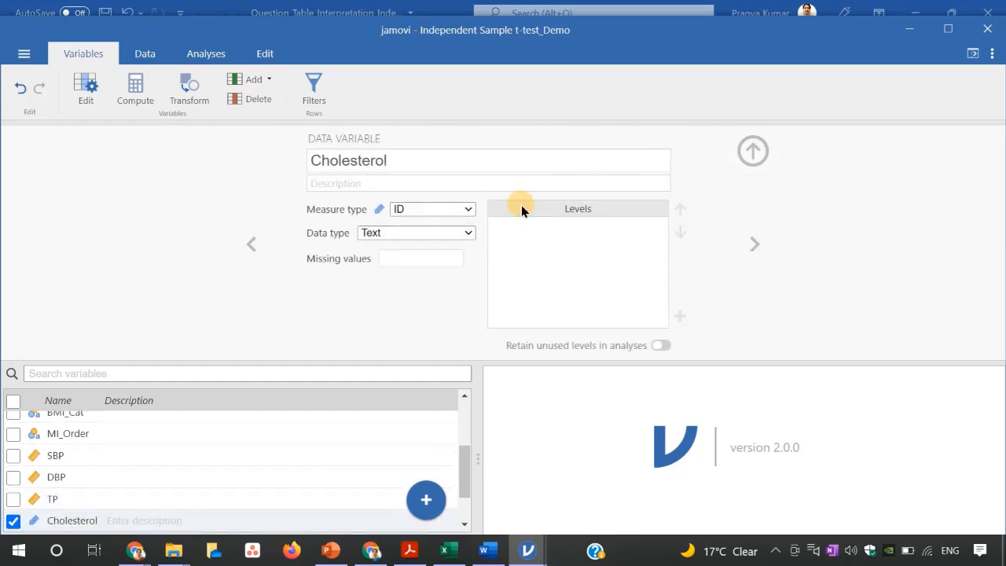
click(469, 208)
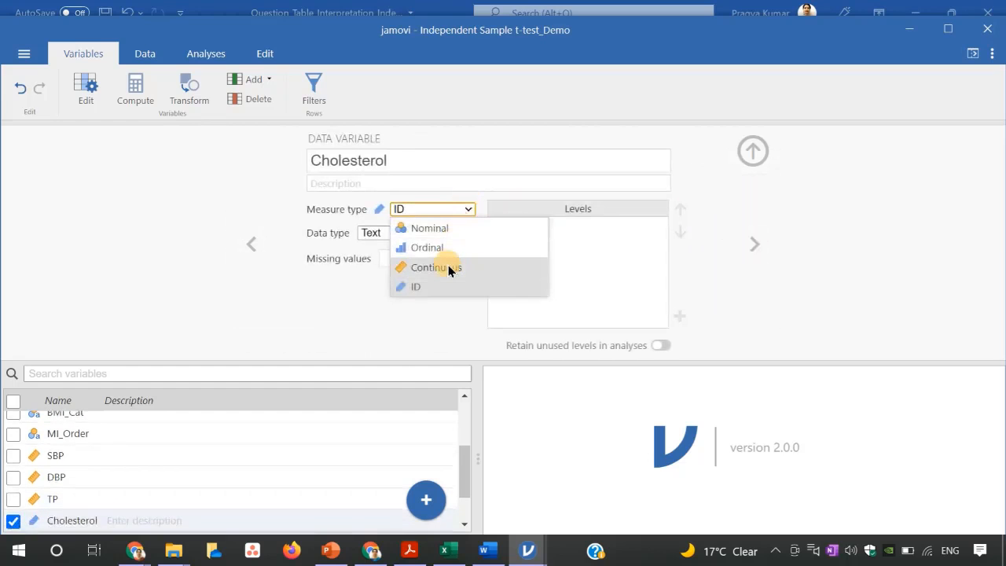
click(449, 266)
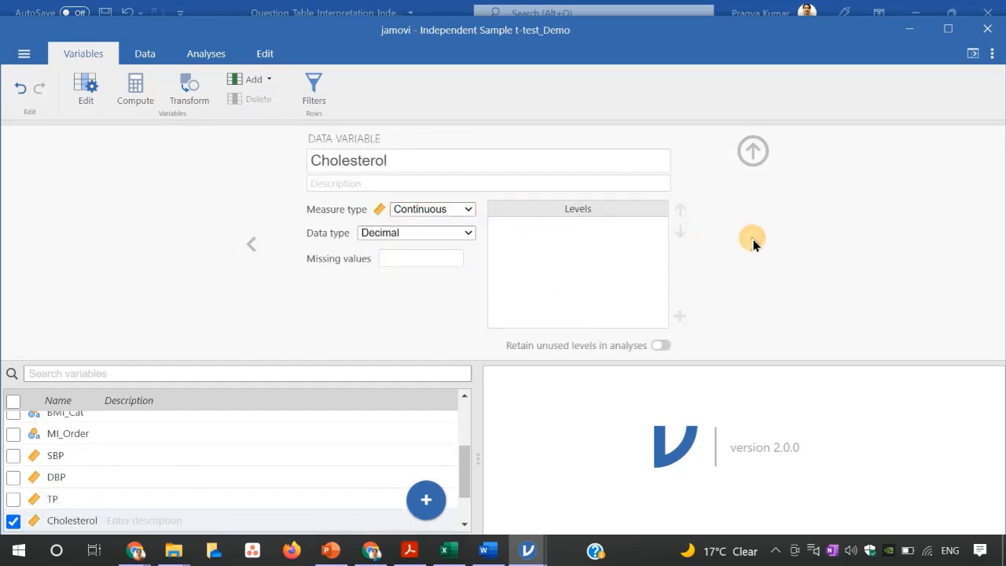
Close the variable editor and check the MI_Order labels and other defined variables in the data spreadsheet
click(751, 151)
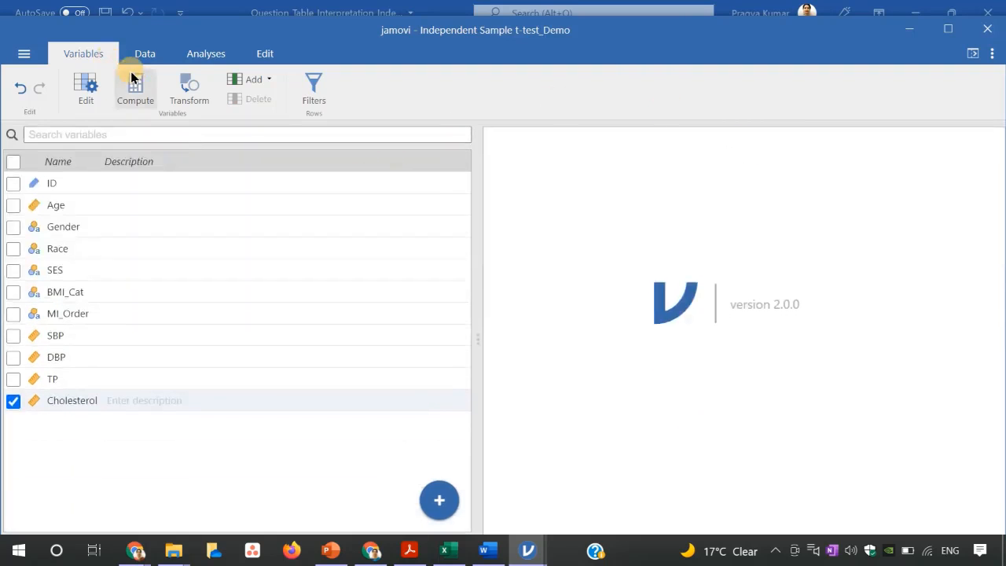
click(143, 52)
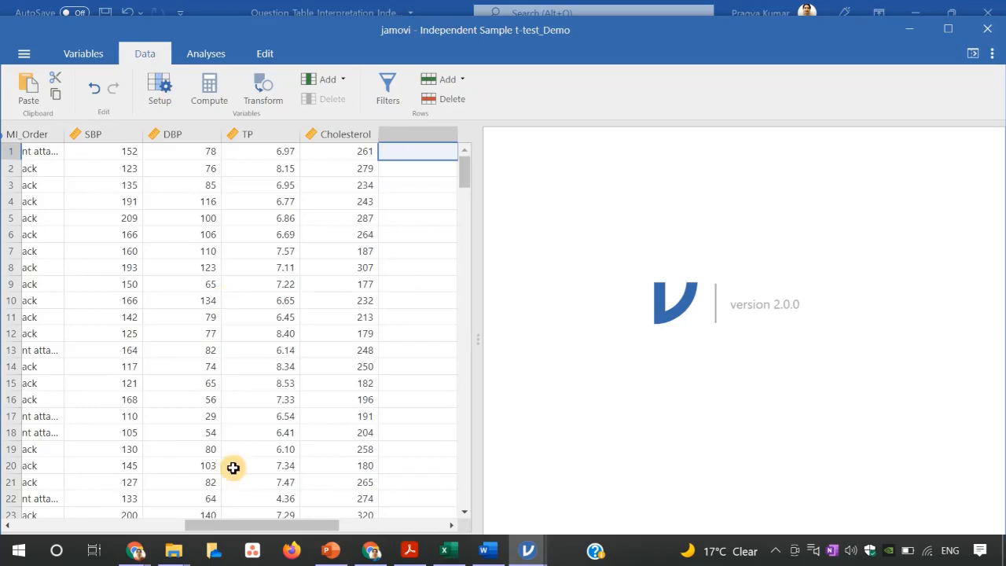
drag(258, 532, 181, 525)
Start an Independent Samples T-Test analysis
click(206, 55)
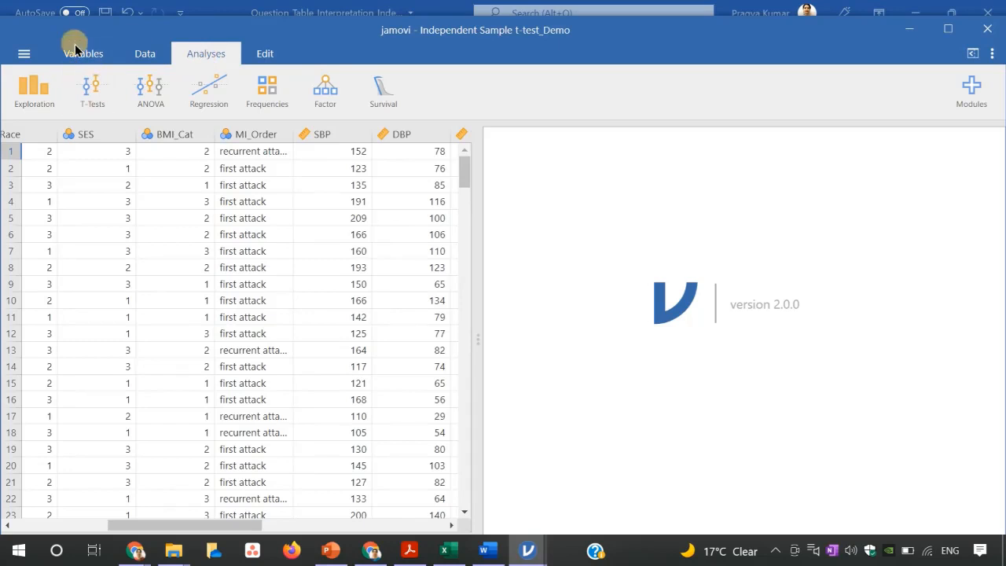
click(89, 98)
click(88, 92)
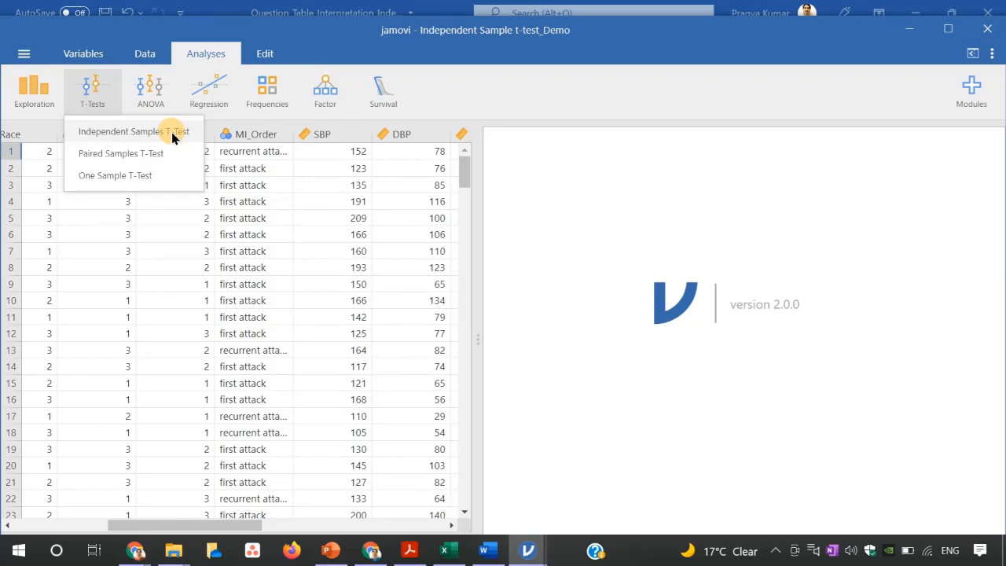
click(133, 131)
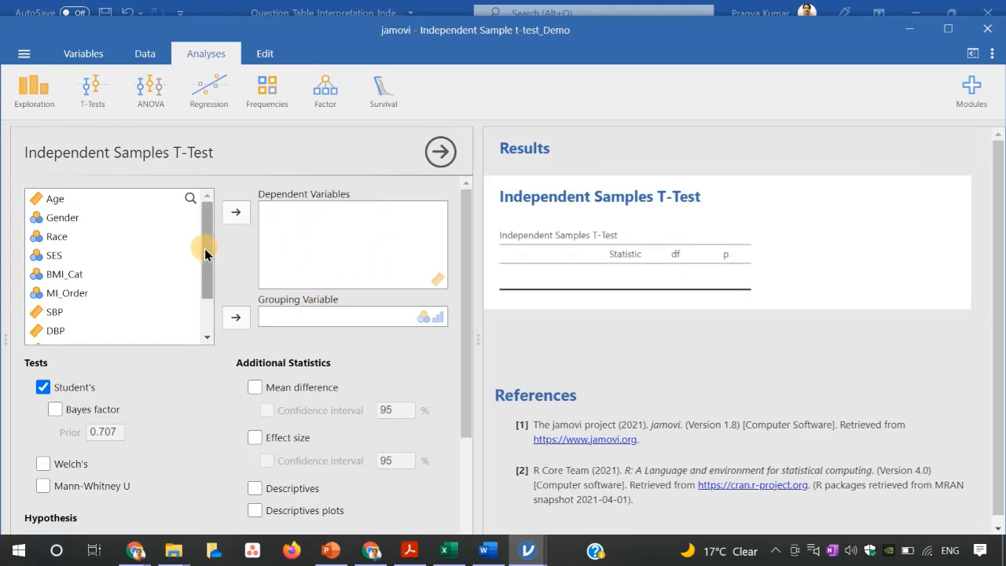
Assign SBP, DBP and TP as the dependent variables of the t-test
drag(205, 249, 205, 284)
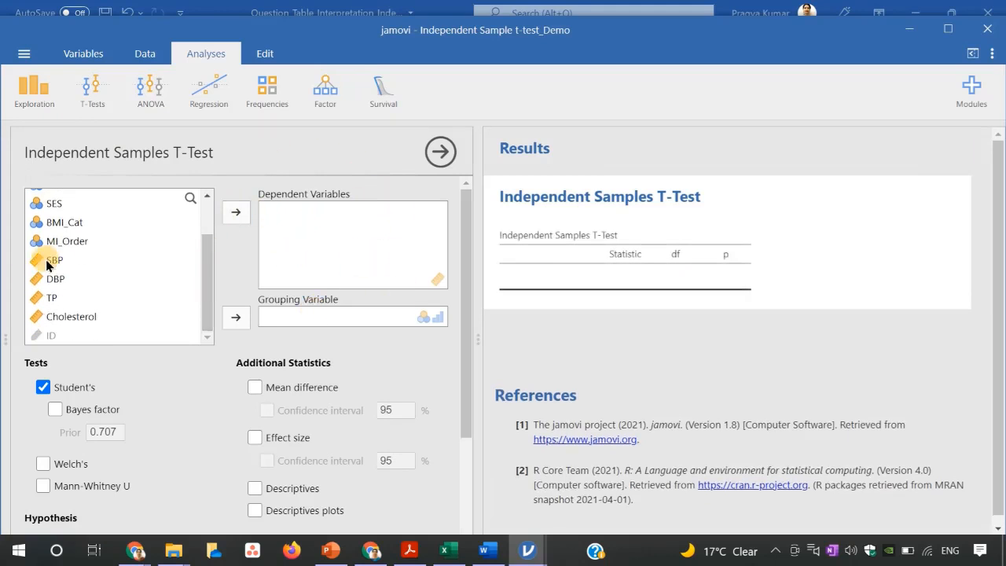
click(46, 259)
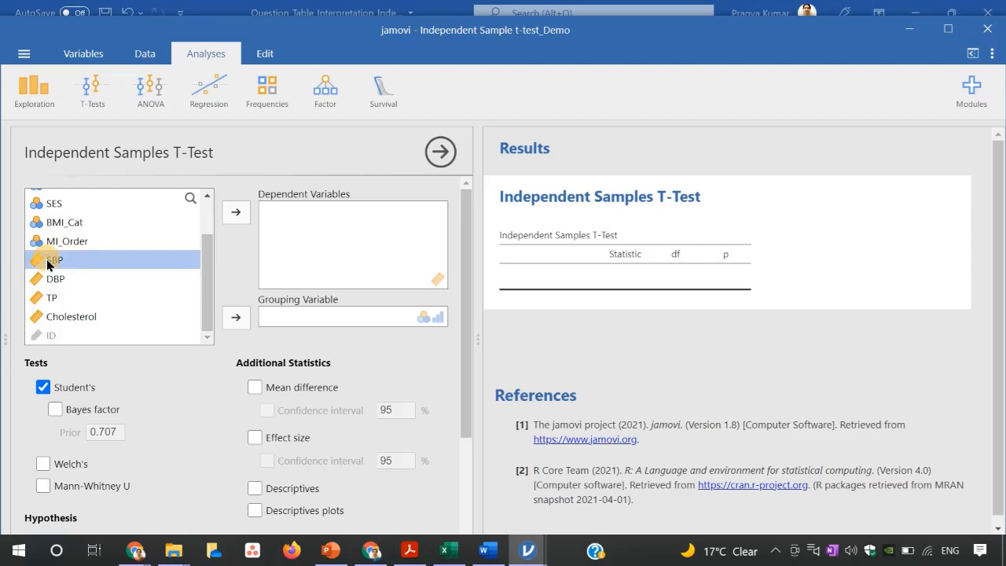
shift+click(49, 277)
shift+click(53, 300)
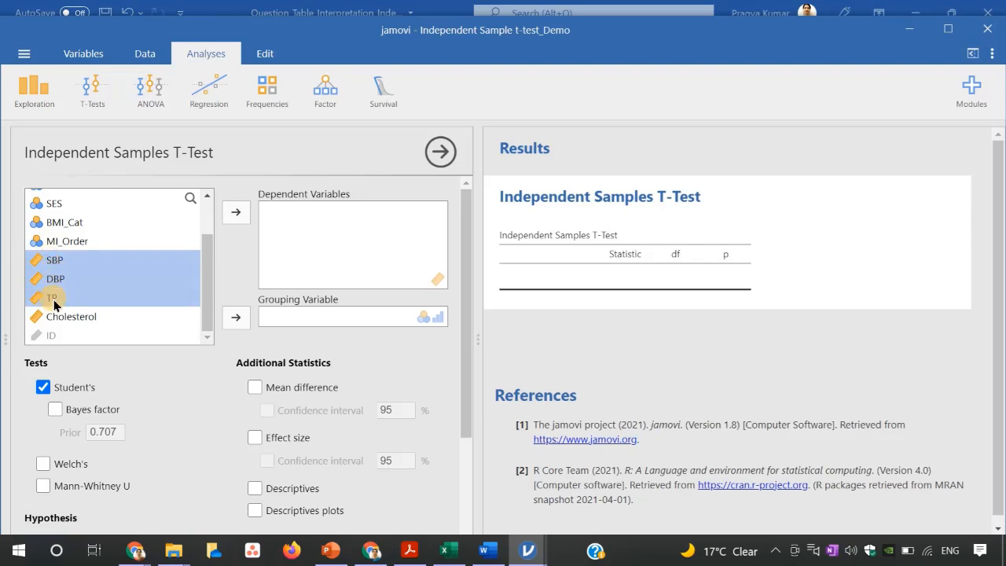
click(237, 213)
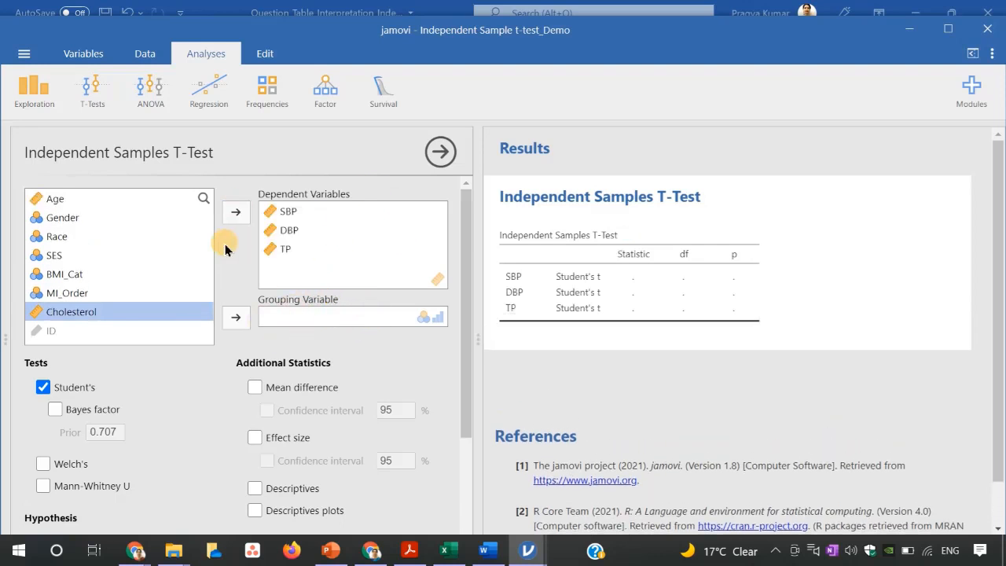
Assign MI_Order as the grouping variable and view the t-test results table
click(80, 295)
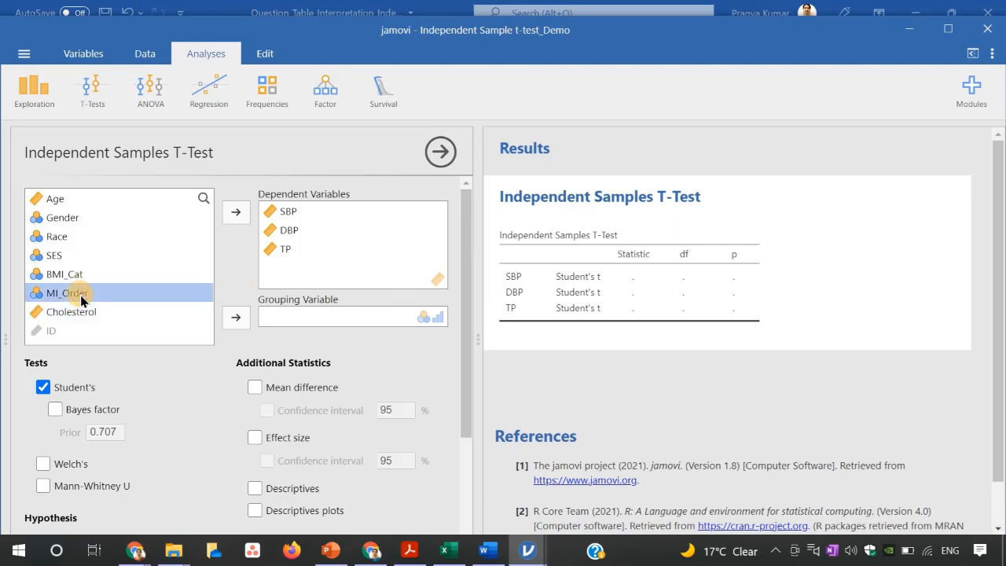
click(236, 318)
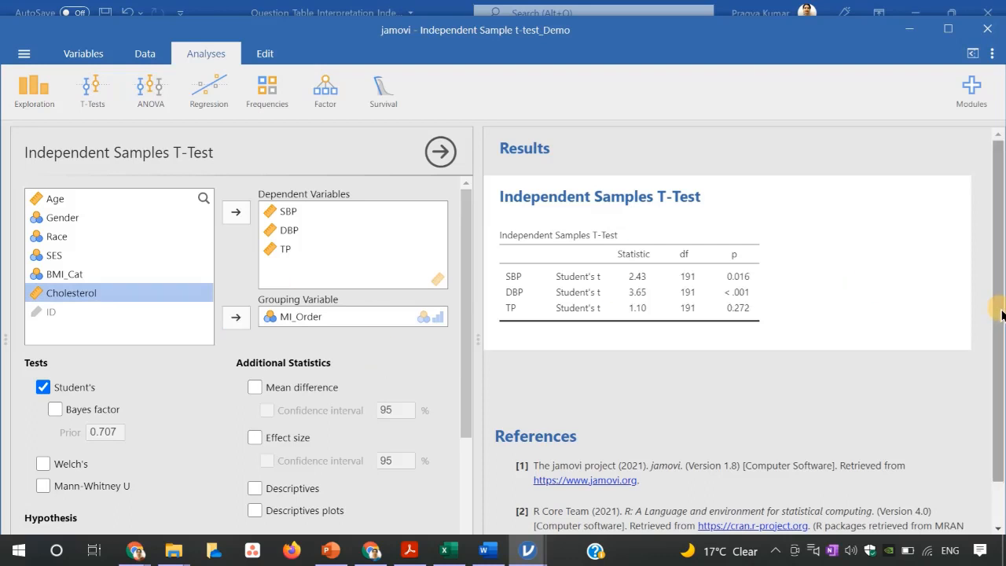
drag(1002, 314, 1000, 337)
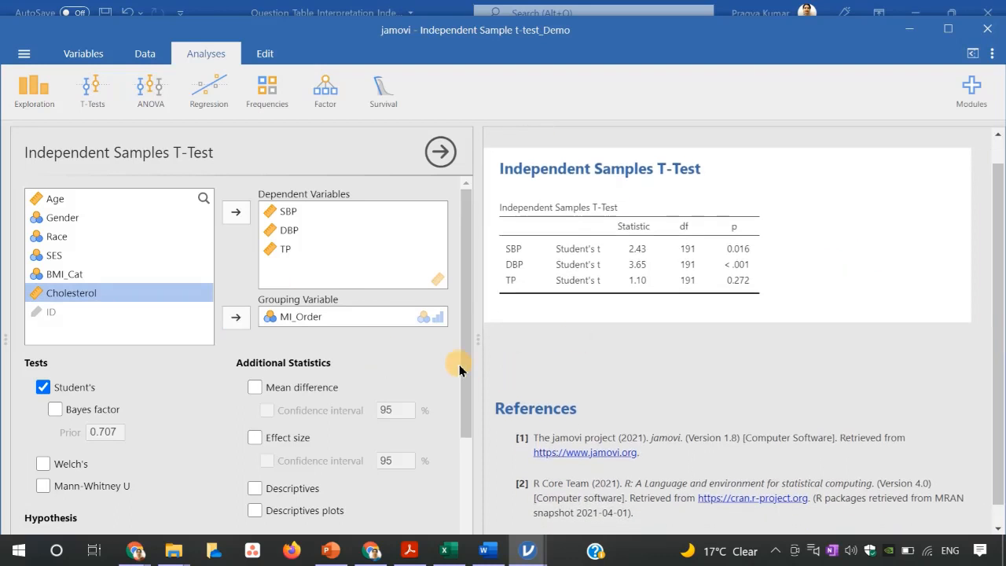
Add Welch's test and the group descriptives to the independent samples t-test
drag(460, 370, 461, 416)
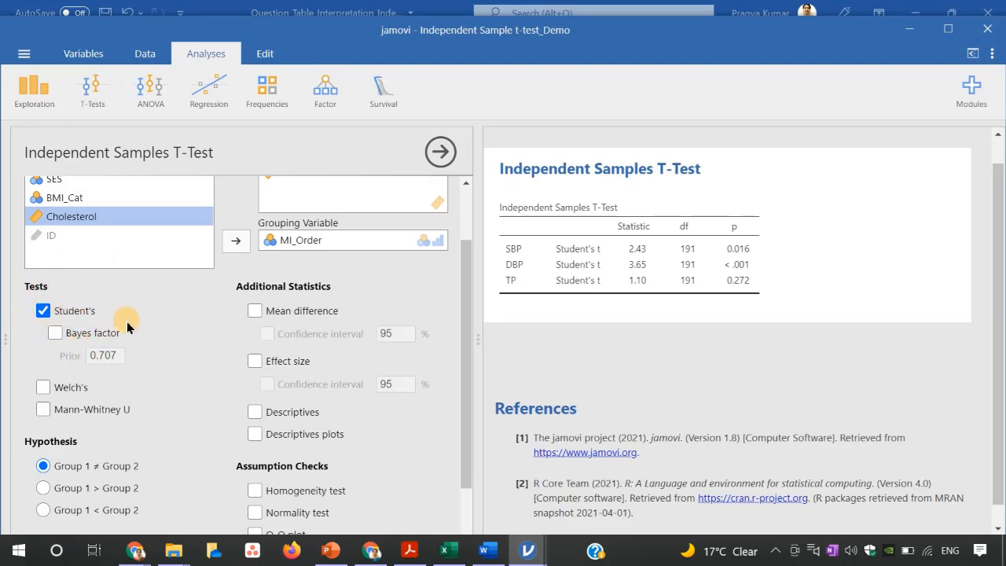
click(42, 387)
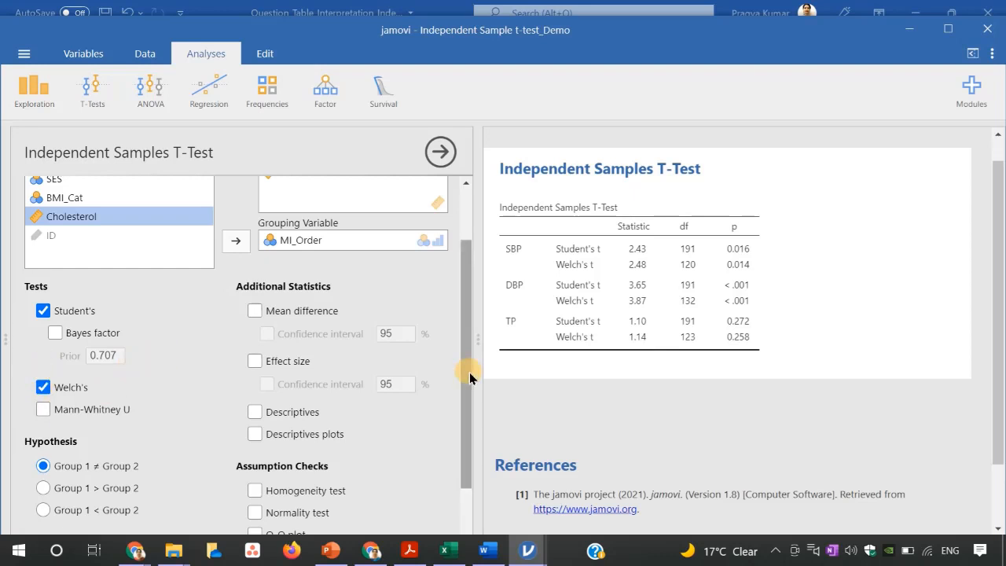
scroll(466, 378, down, 2)
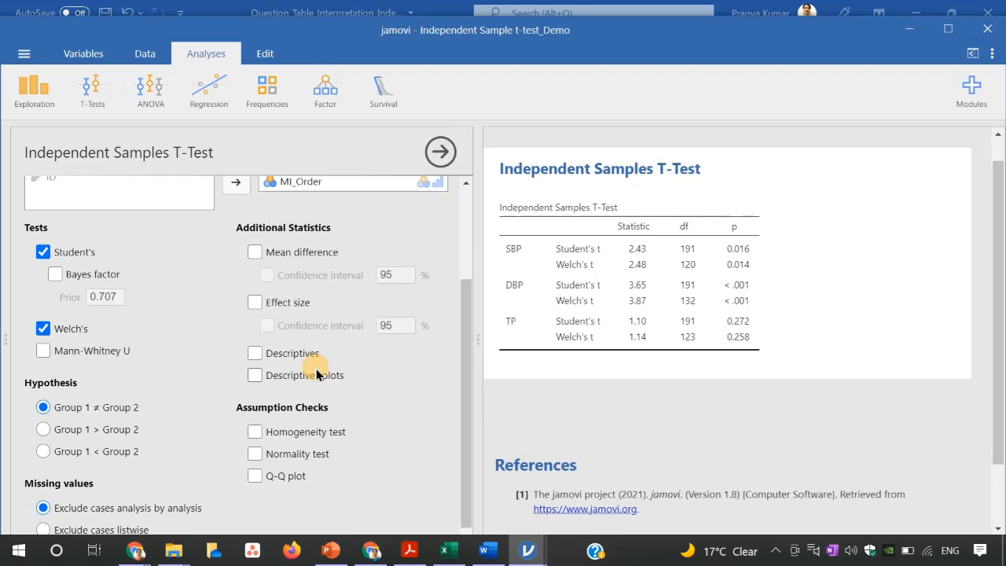
click(254, 353)
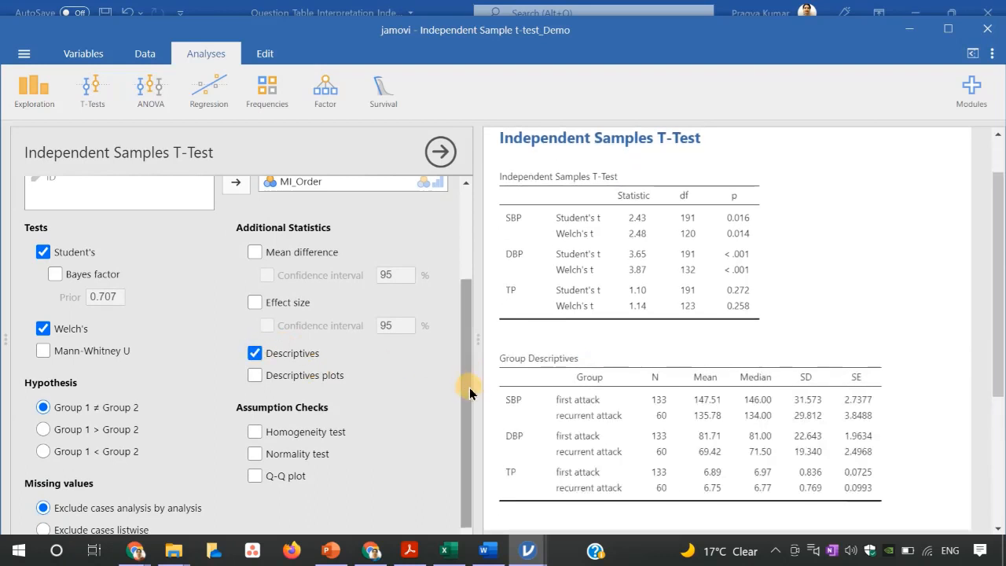
Add the homogeneity and normality tests as assumption checks and view the Shapiro-Wilk normality table
drag(462, 378, 463, 405)
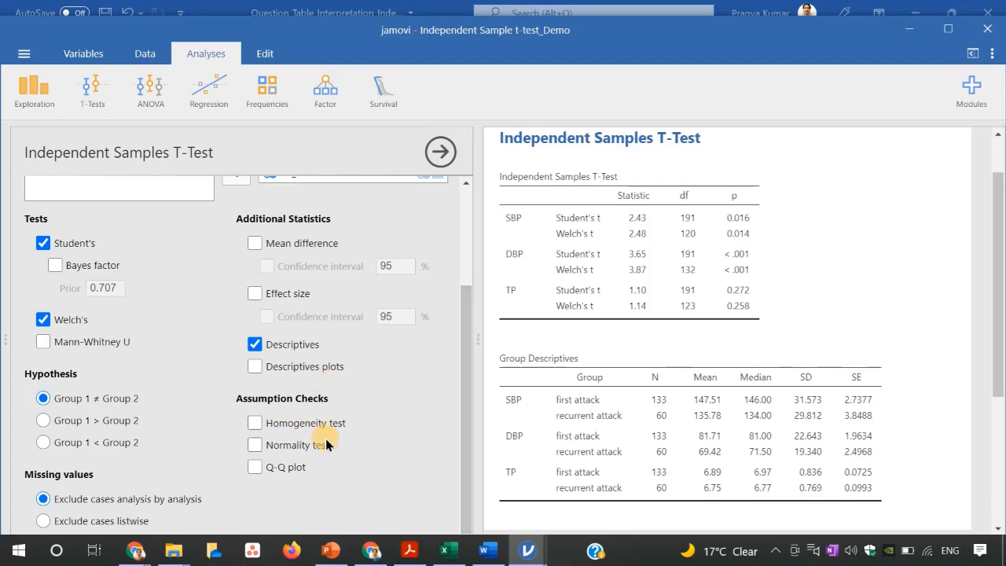
click(253, 424)
click(253, 445)
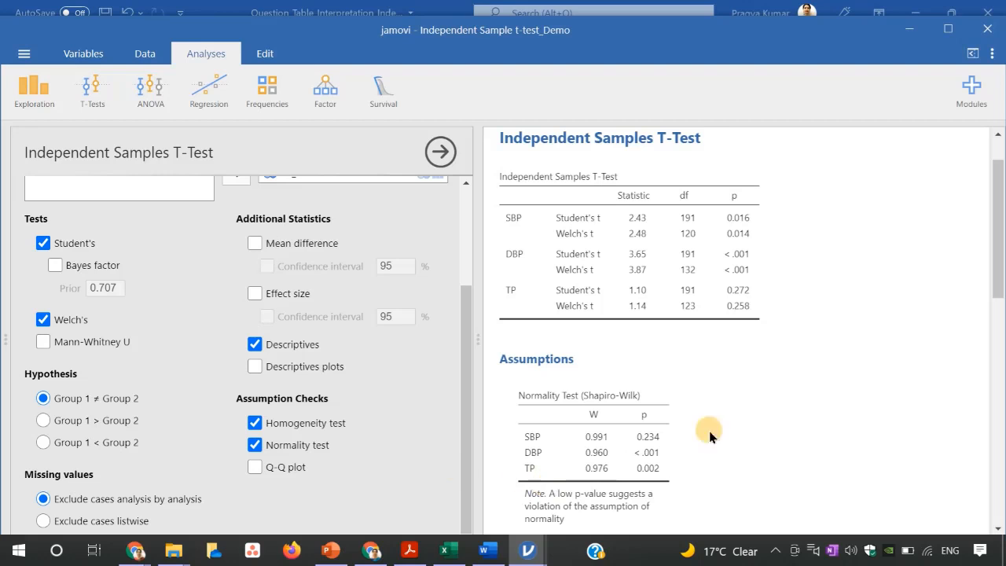
drag(998, 244, 999, 261)
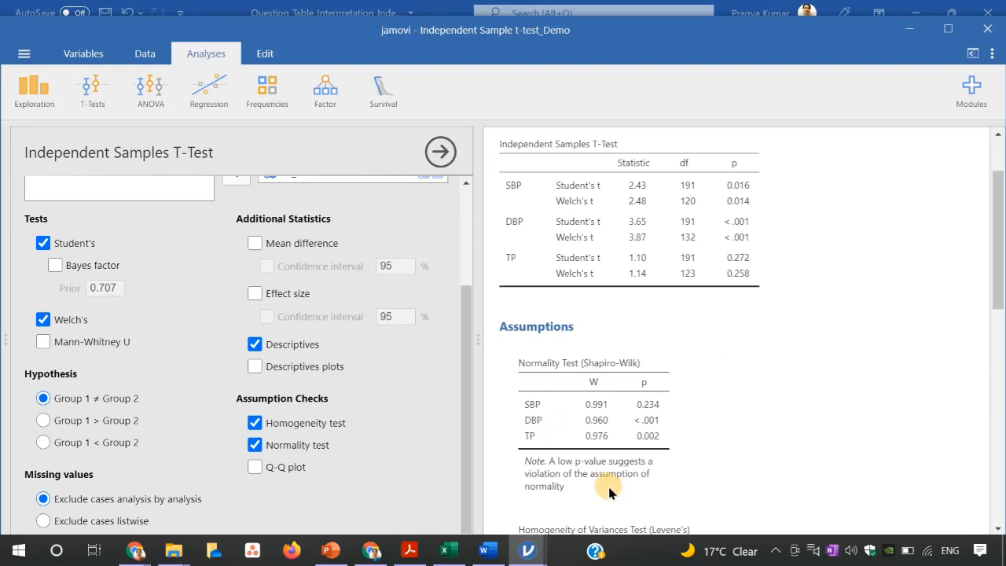
Add Q-Q plots to the assumption checks and inspect the plots from SBP through TP
click(255, 467)
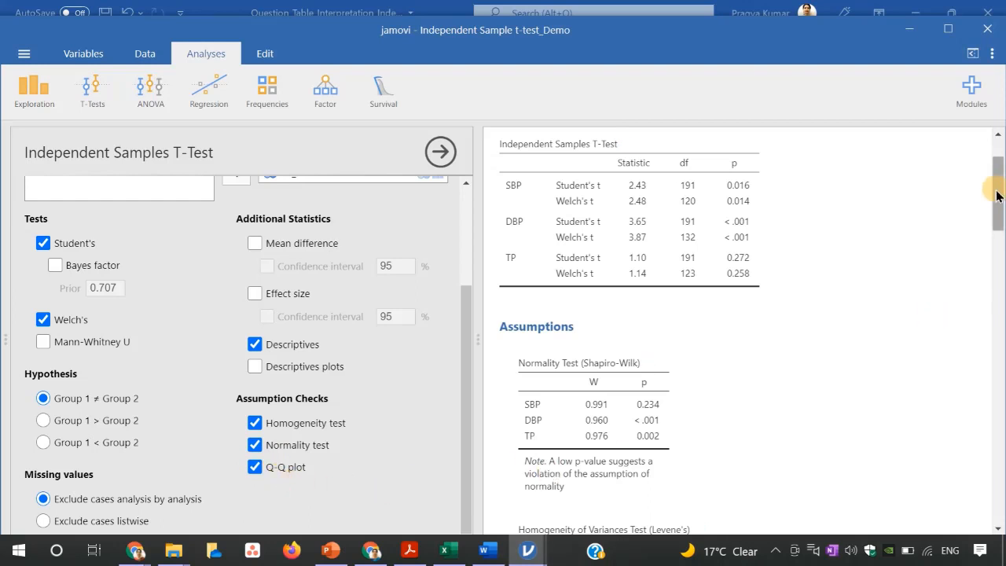
drag(997, 191, 1000, 323)
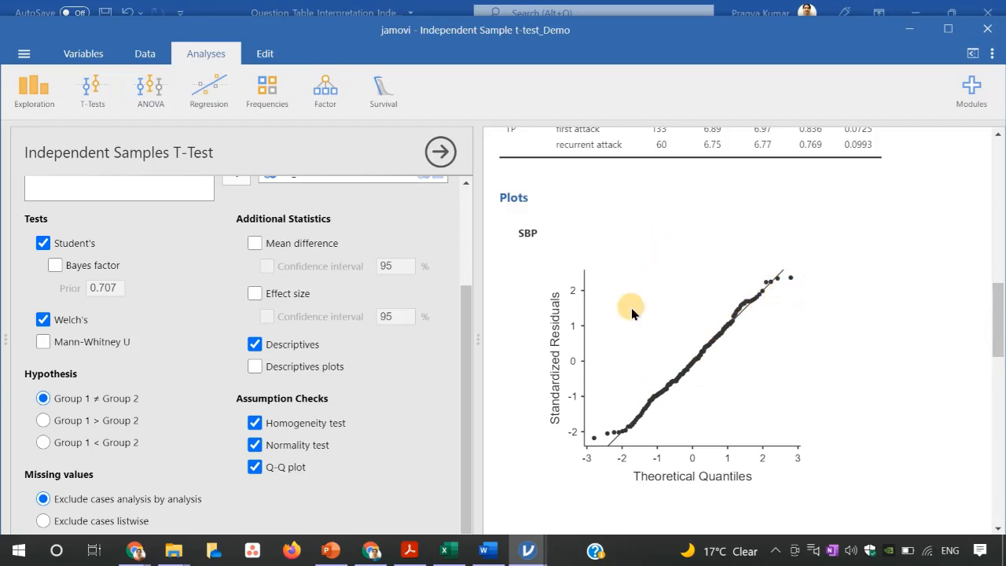
drag(998, 322, 996, 413)
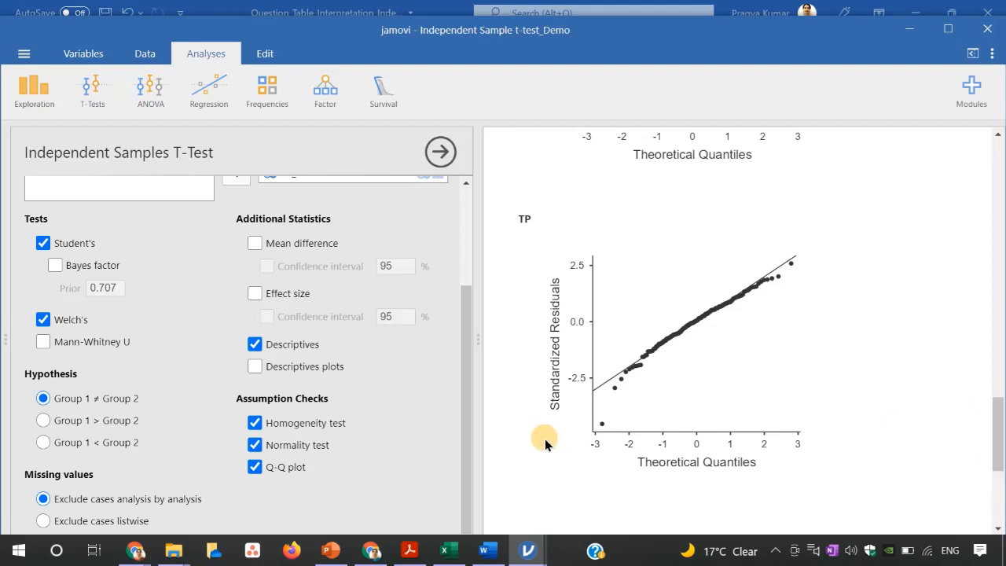
Remove the normality test from the assumption checks
click(257, 445)
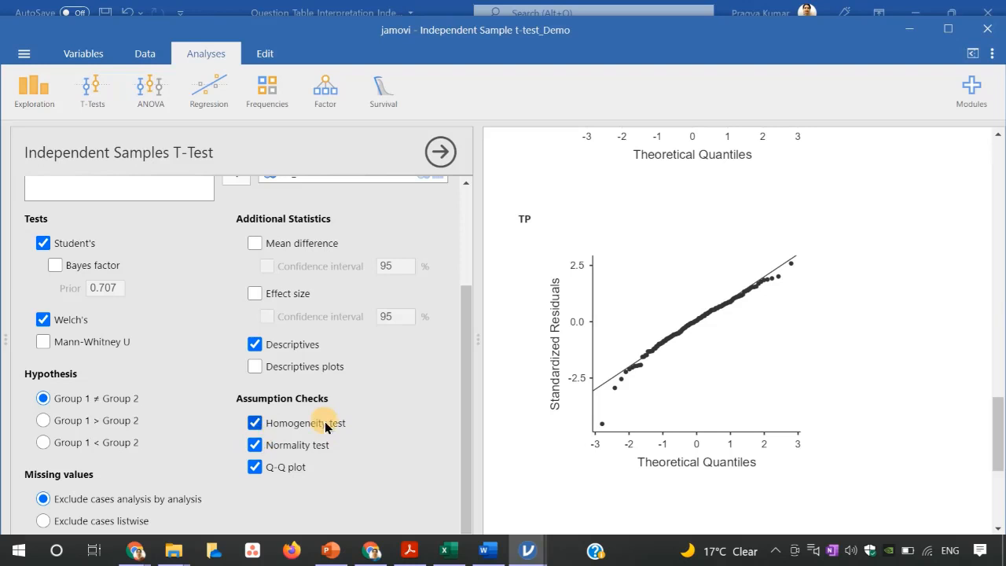
click(254, 445)
click(253, 445)
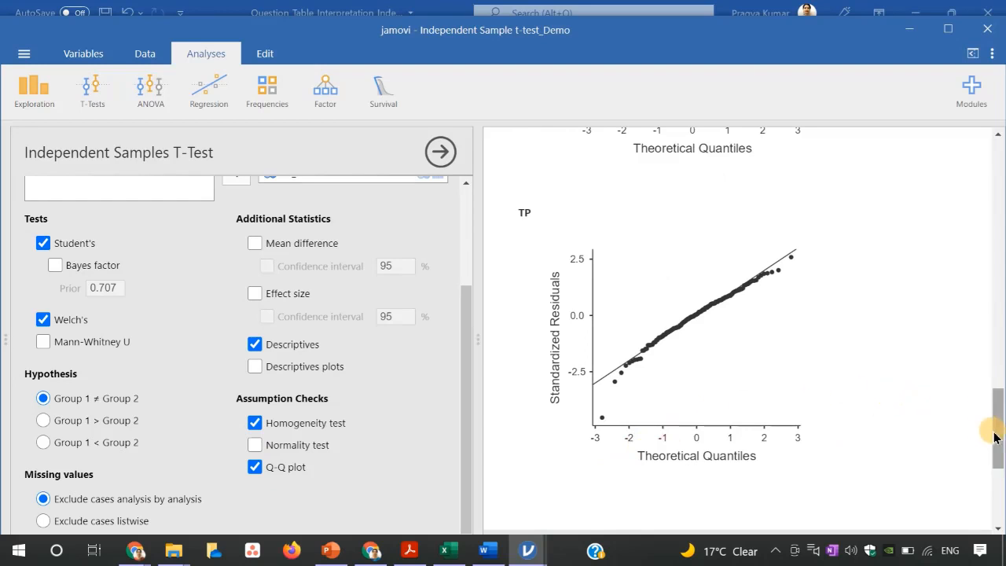
Examine the group descriptives and the p-values of Levene's homogeneity of variances test, marking the p column with a box
drag(994, 437, 991, 258)
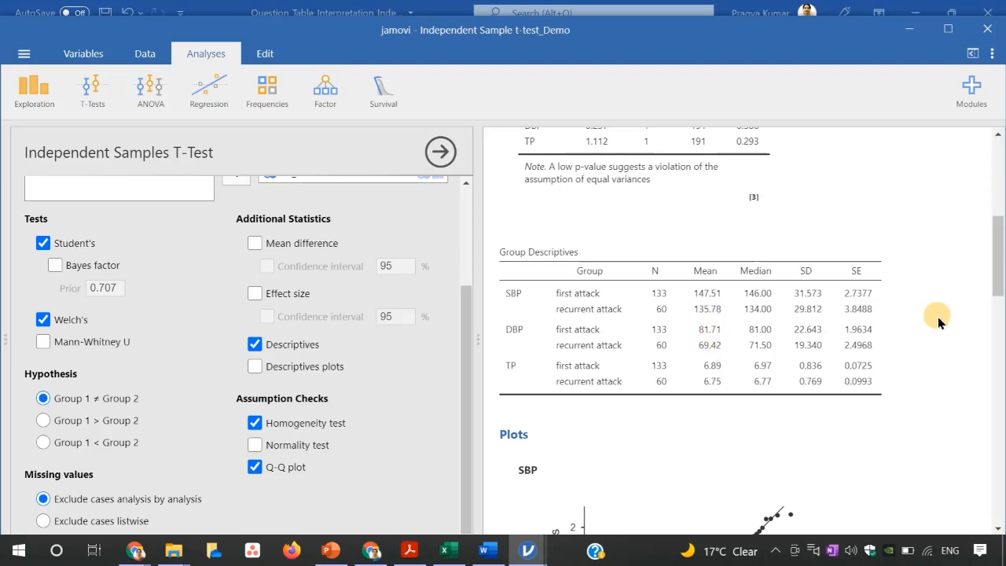
scroll(998, 271, up, 2)
scroll(999, 271, up, 4)
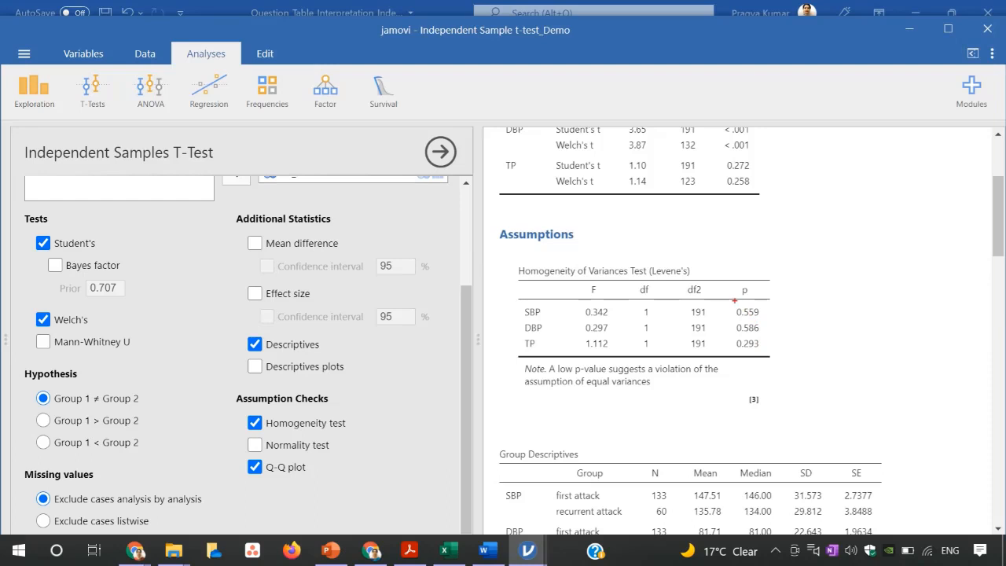
drag(735, 299, 771, 363)
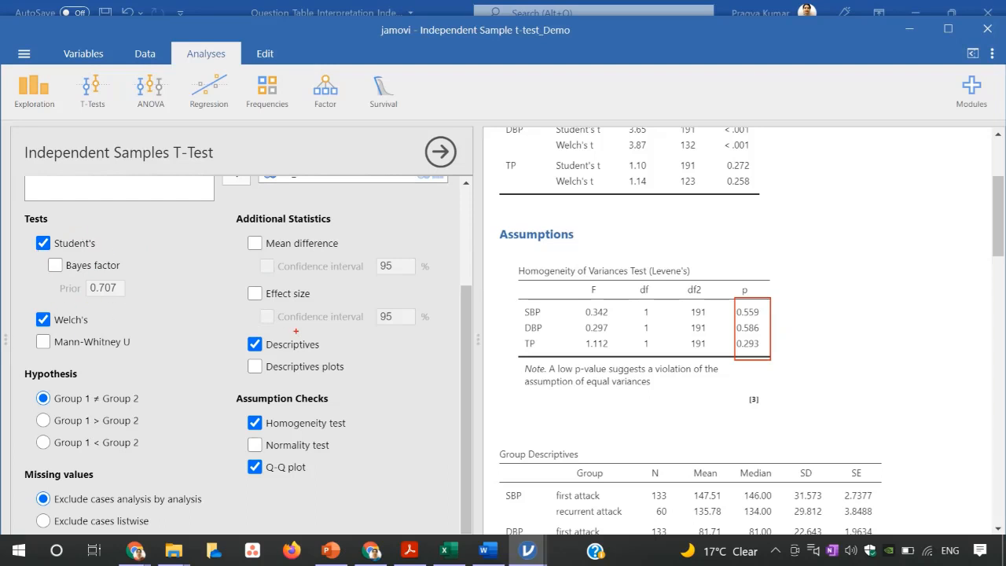
key(Escape)
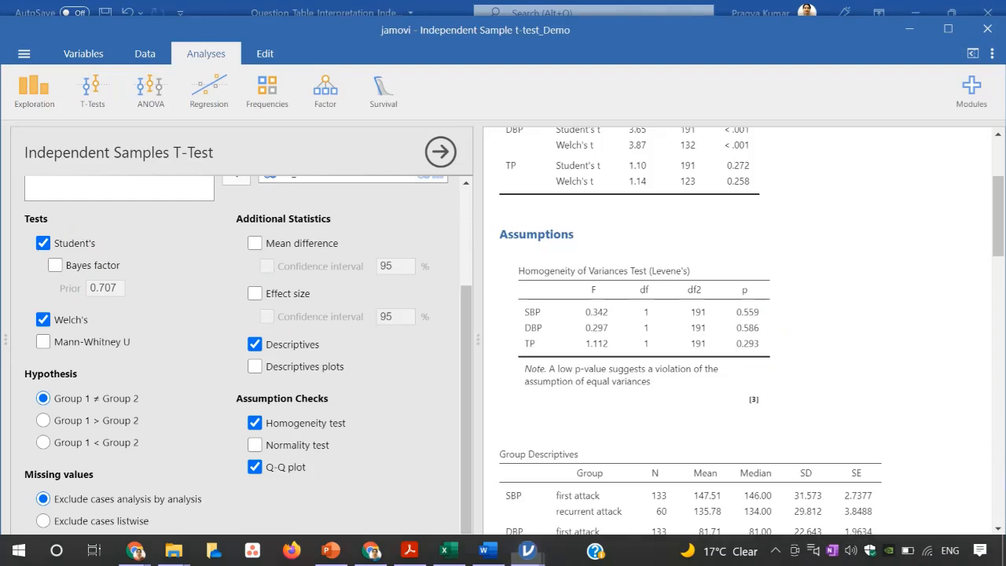
Examine the Student's t rows for SBP, DBP and TP in the t-test results, boxing each row and clearing the marks
drag(1000, 231, 997, 212)
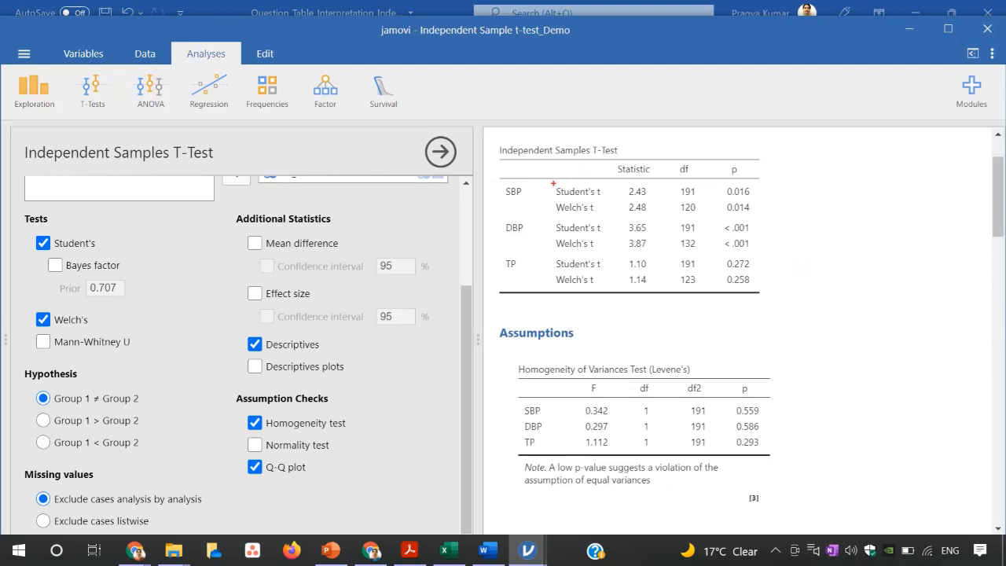
mouse_move(552, 182)
mouse_down()
mouse_move(604, 196)
mouse_move(753, 199)
mouse_up()
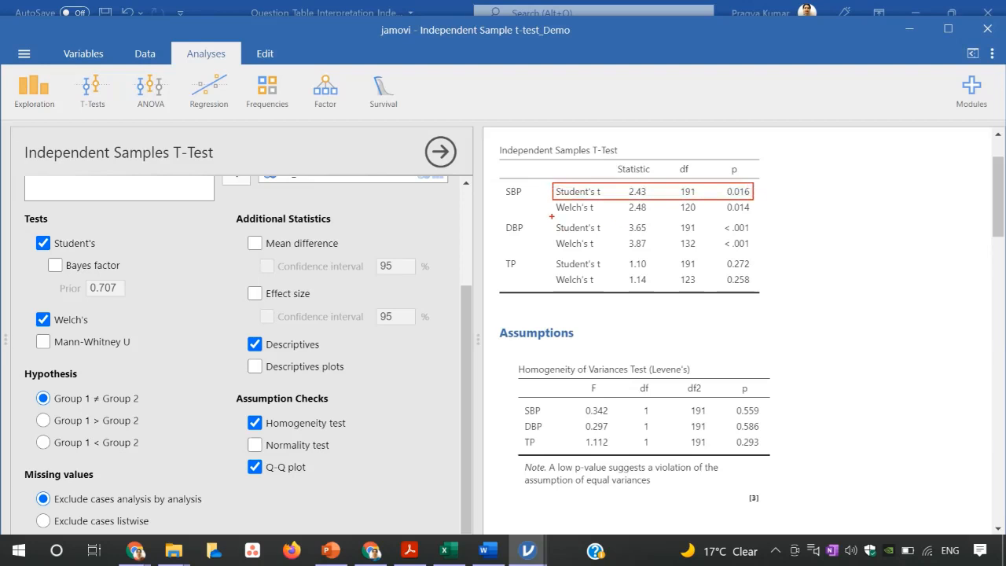
mouse_move(552, 216)
mouse_down()
mouse_move(604, 236)
mouse_move(760, 235)
mouse_up()
drag(548, 253, 759, 270)
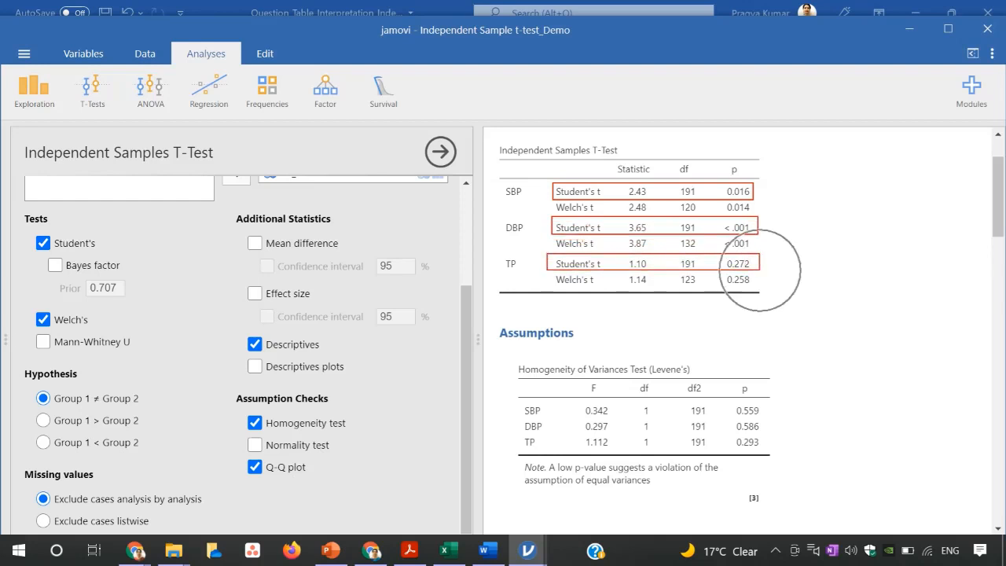
right_click(847, 384)
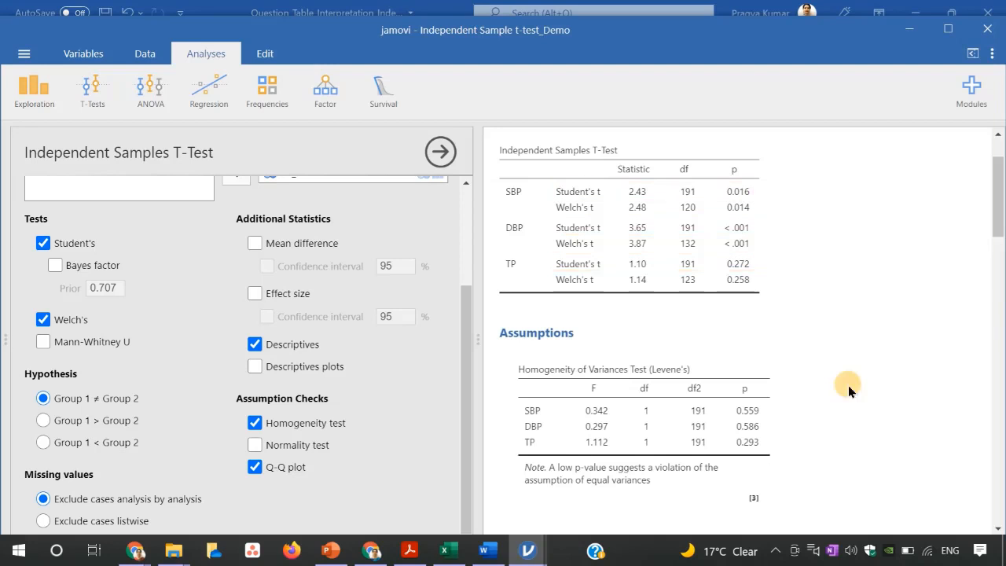
Switch to the table and interpretation document in Word and view the Single Table comparing mean SBP across MI order at full window size
mouse_move(488, 560)
key(super+Up)
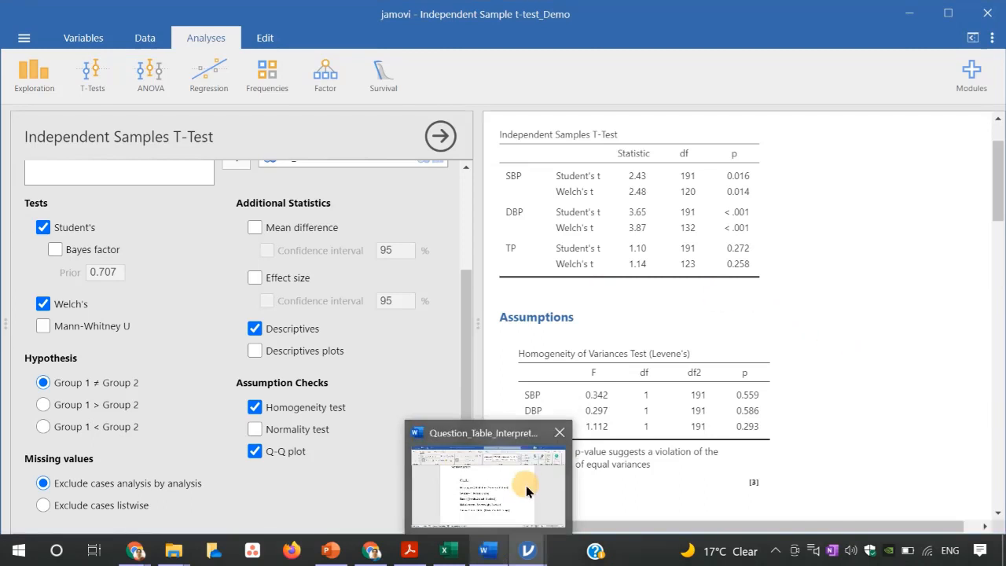
click(526, 491)
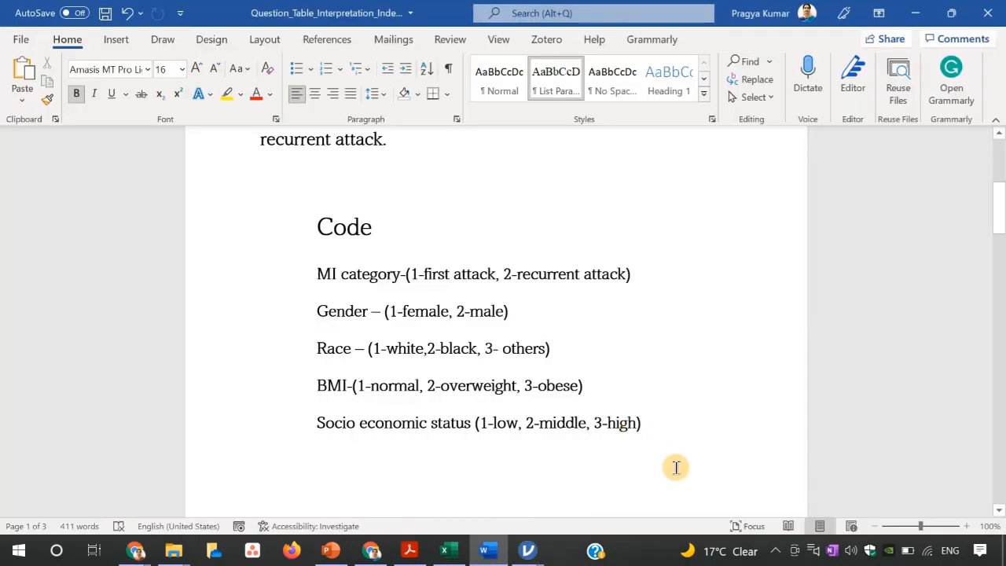
key(super+Right)
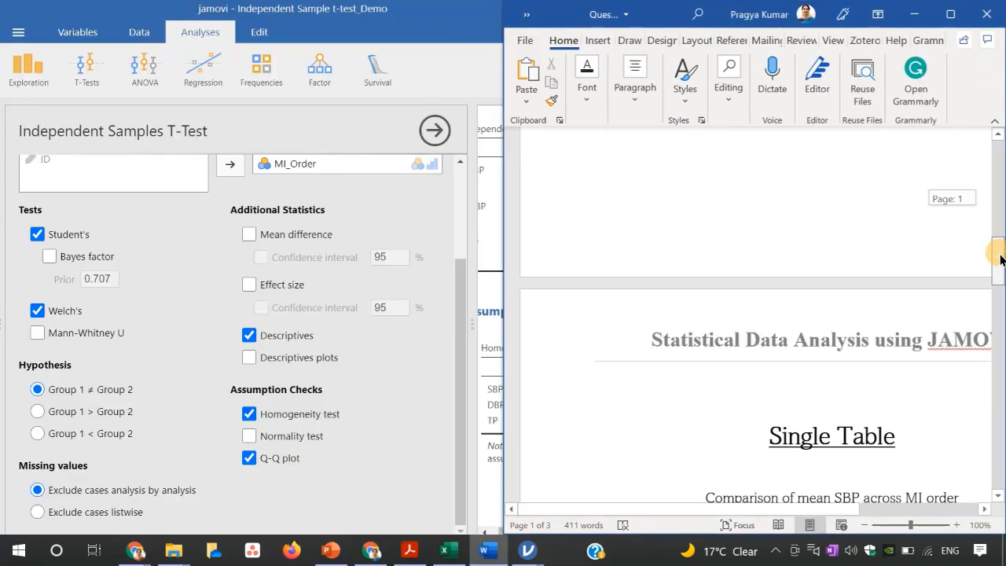
drag(1002, 259, 1003, 305)
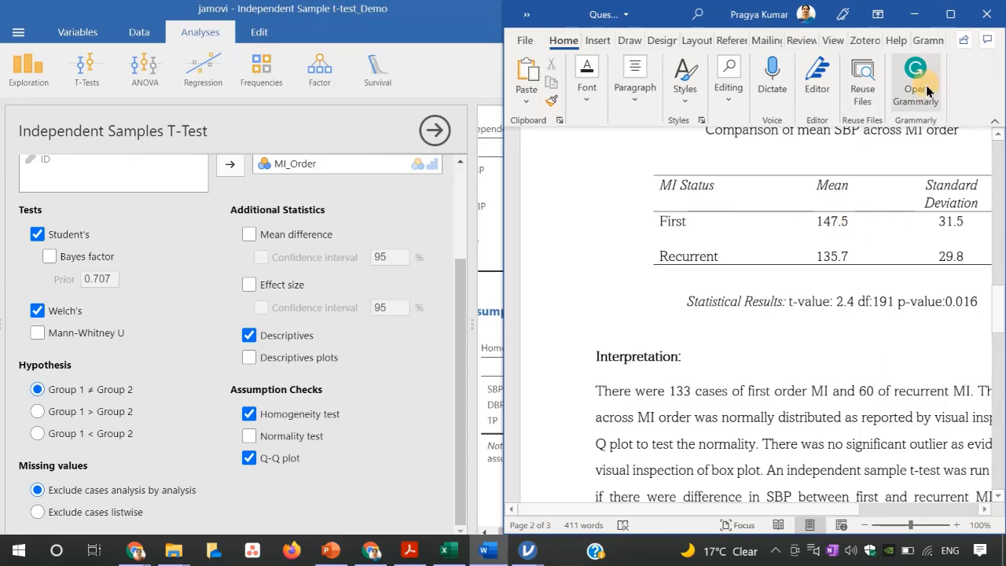
click(948, 17)
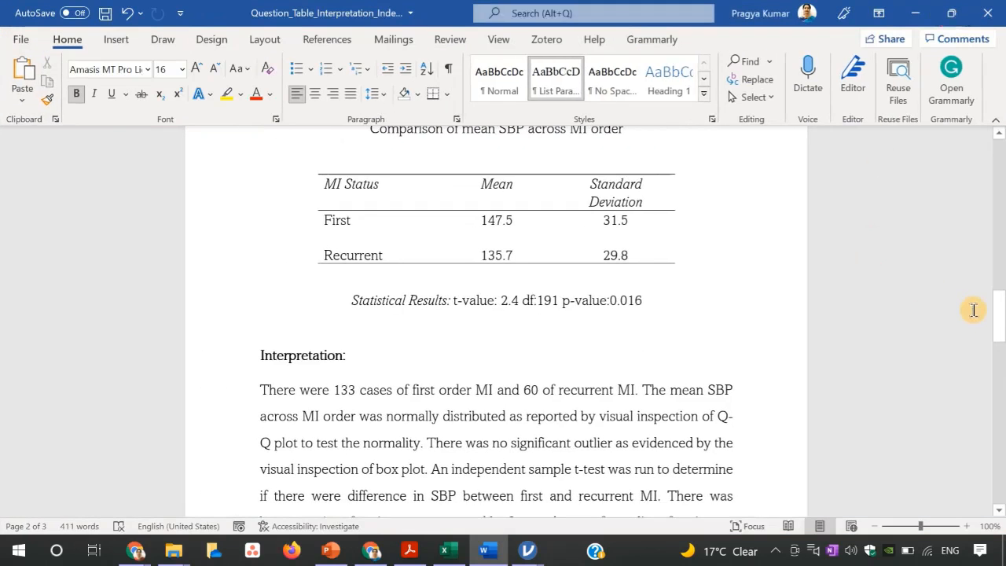
Read the Single Table's statistical results and the interpretation paragraph for SBP
drag(1000, 316, 996, 336)
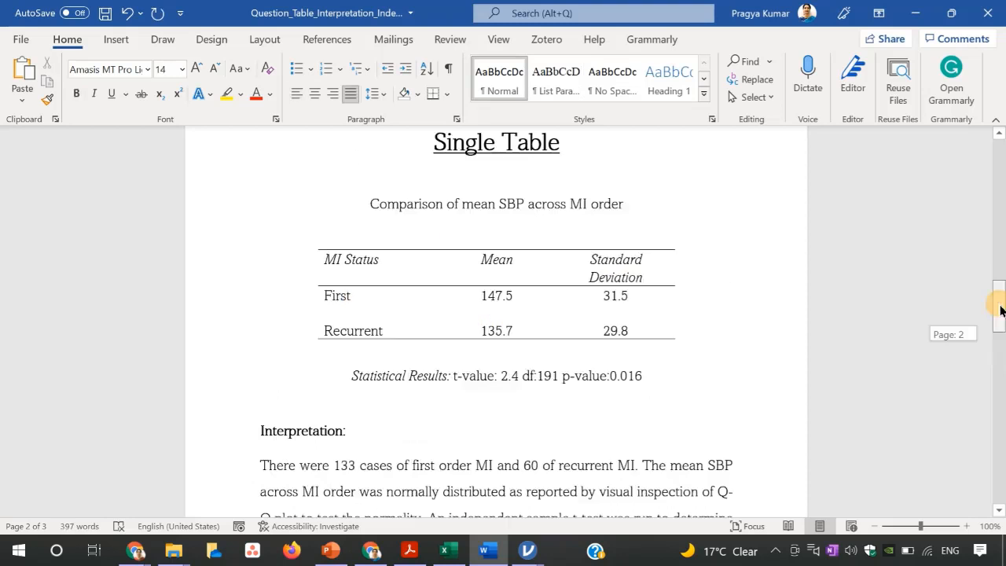
drag(1001, 316, 1004, 334)
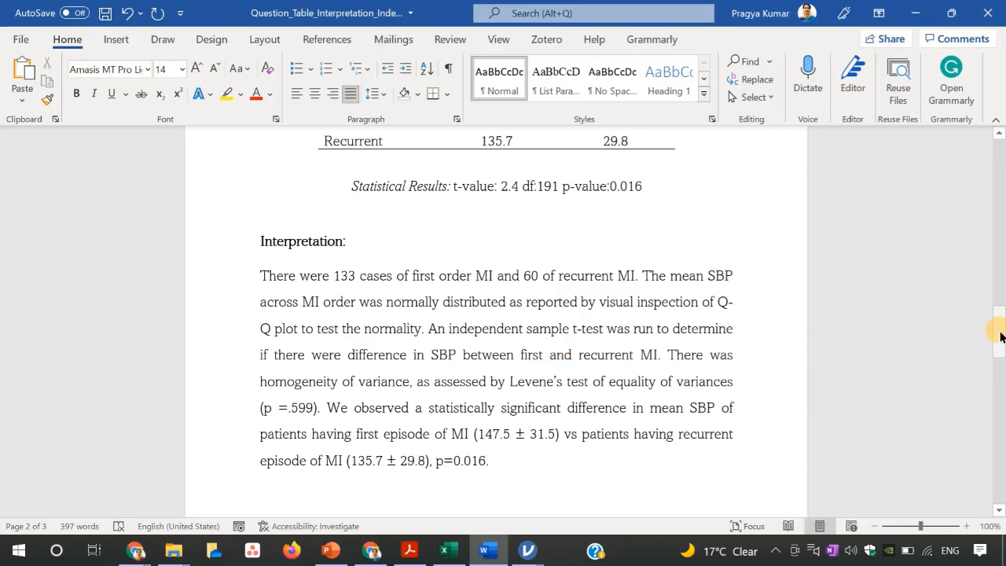
drag(1001, 337, 1000, 351)
Review the Clubbed Table for SBP, DBP and Total Protein and its interpretation, including the homogeneity of variance statement
drag(1001, 364, 1001, 424)
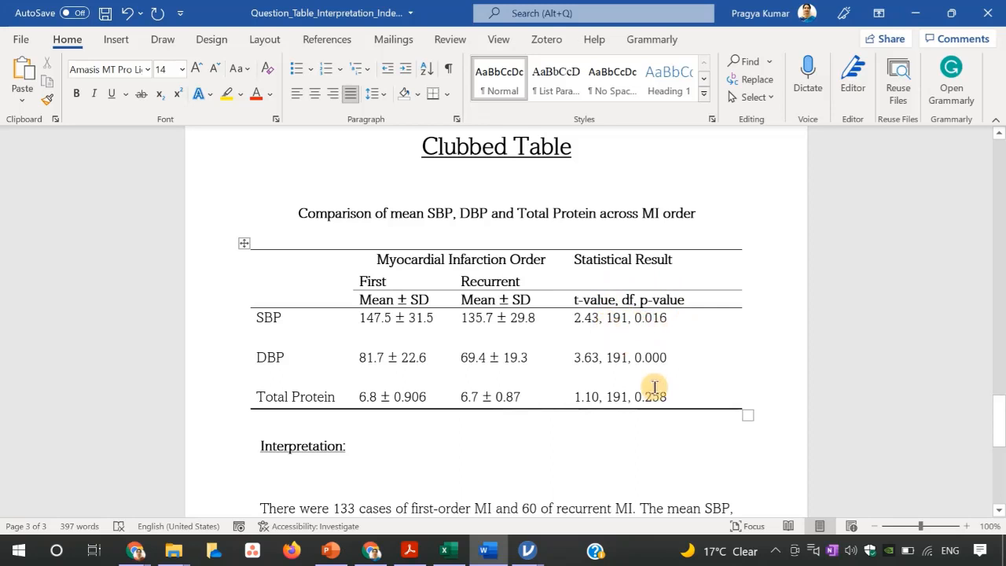
drag(1002, 435, 1002, 474)
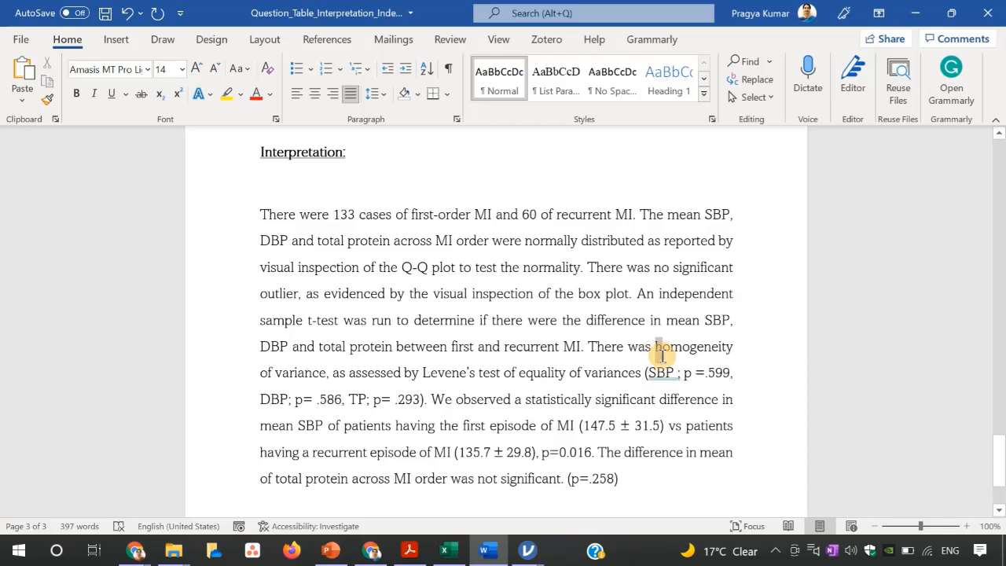
drag(662, 355, 704, 397)
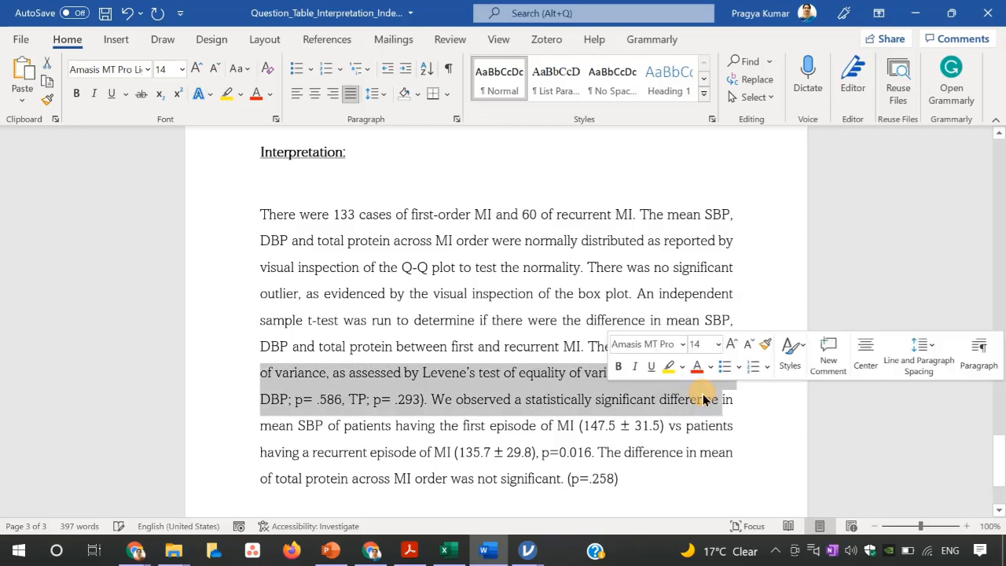
click(760, 507)
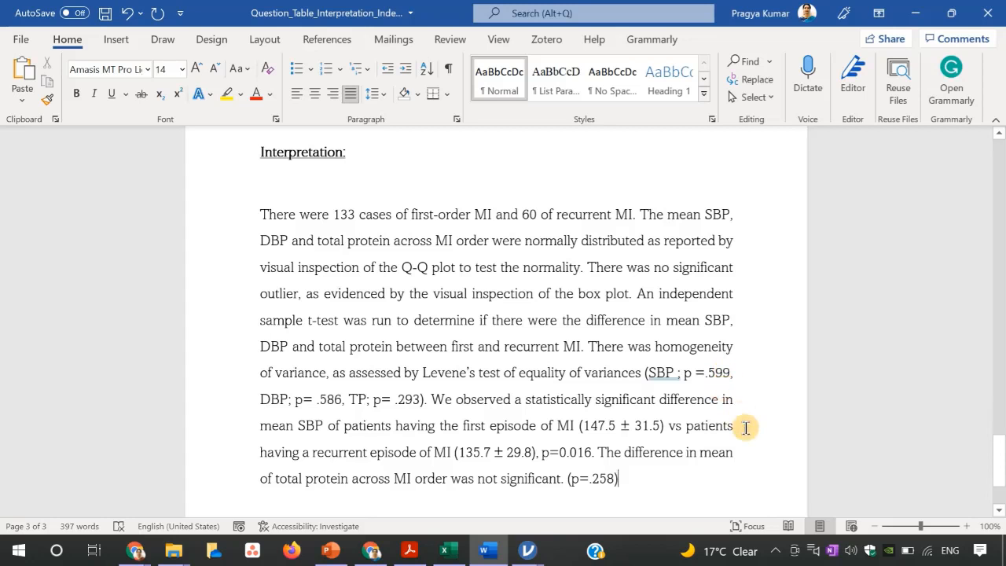
drag(1001, 456, 1001, 469)
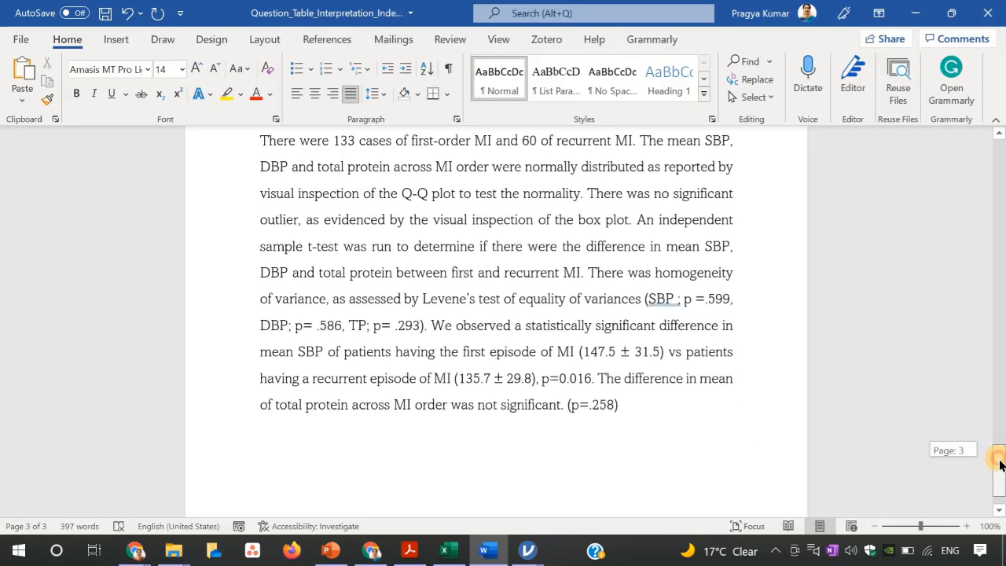